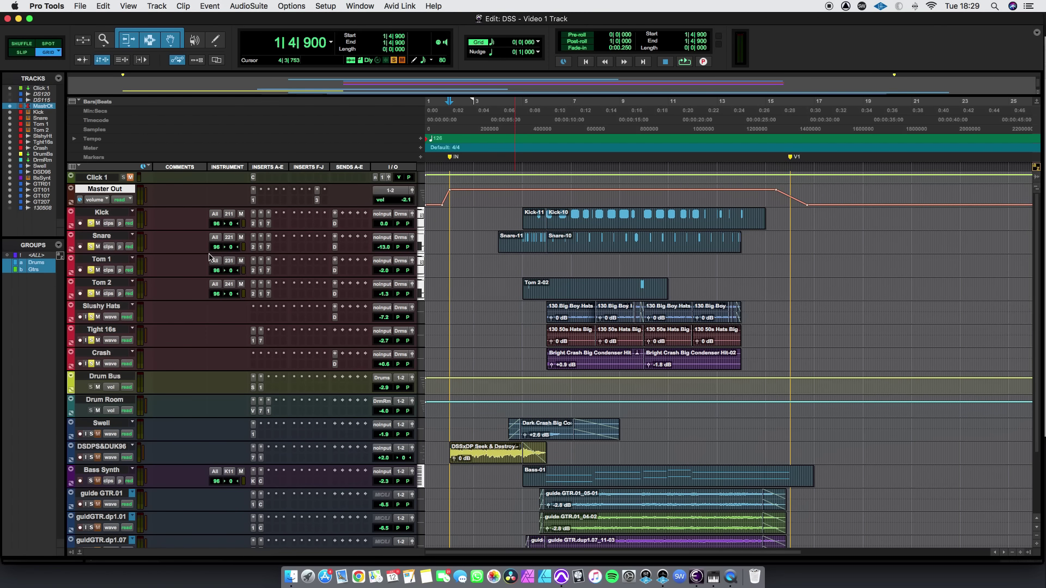
Highlight the clips on the drum tracks from Kick down to Crash, and clear the selection
{"action": "left_click_drag", "start_coordinate": [756, 363], "coordinate": [546, 213]}
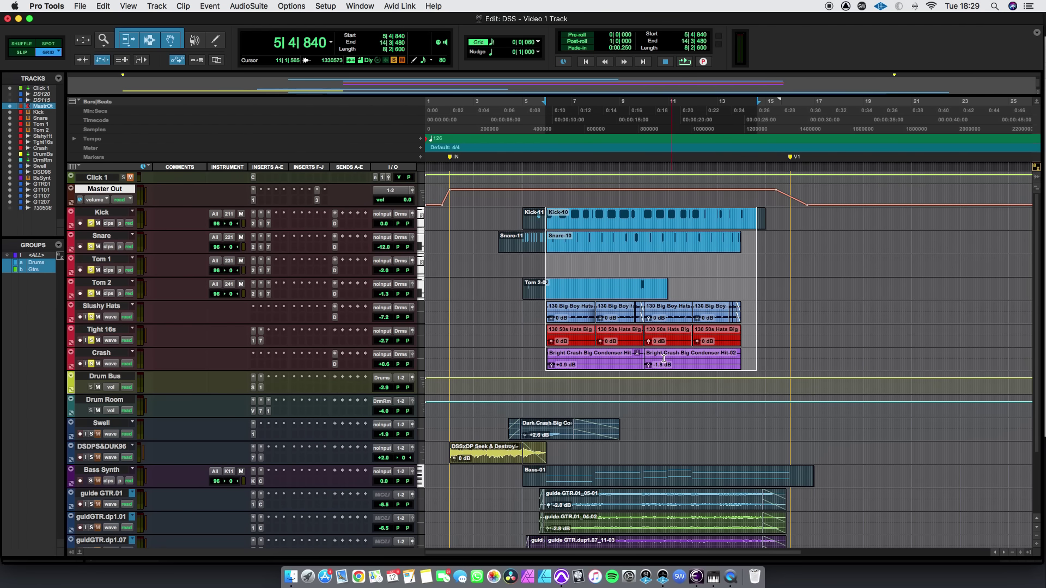
{"action": "left_click", "coordinate": [765, 357]}
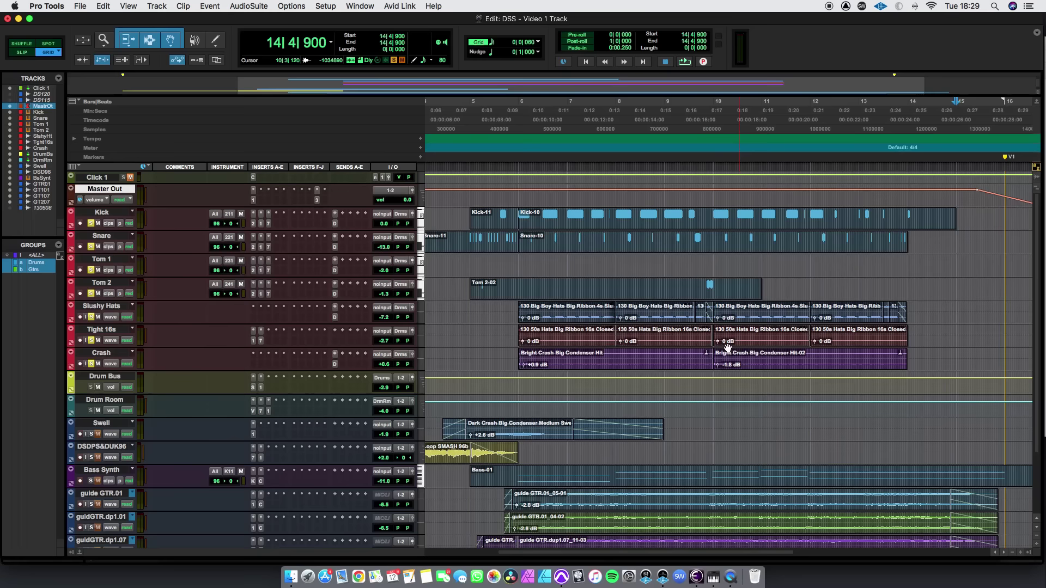
{"action": "key", "text": "super+bracketleft"}
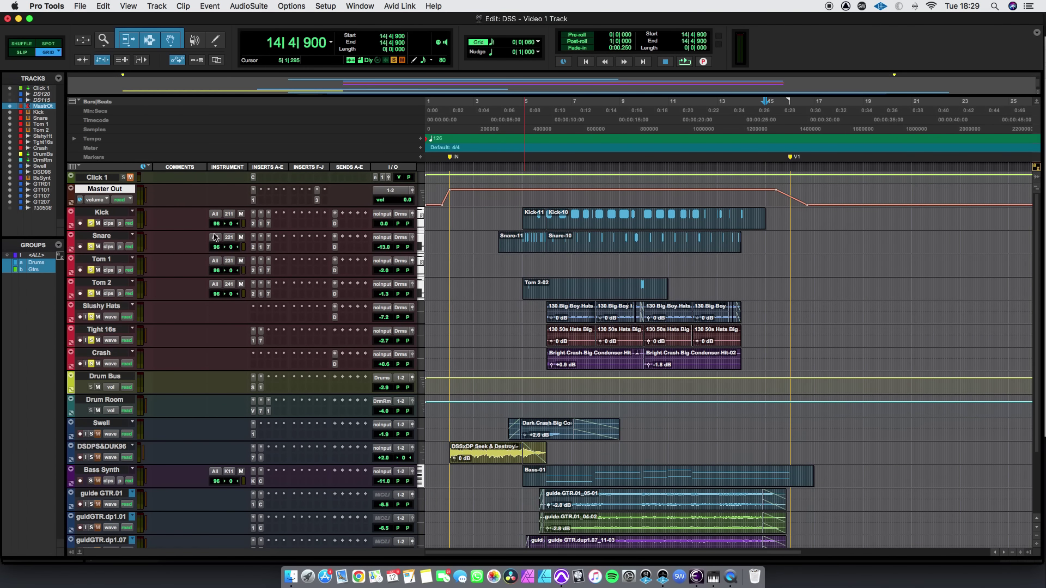
Select the Kick track, inspect the sample loaded in its Trigger 2 insert, and close the plug-in window
{"action": "left_click", "coordinate": [112, 214]}
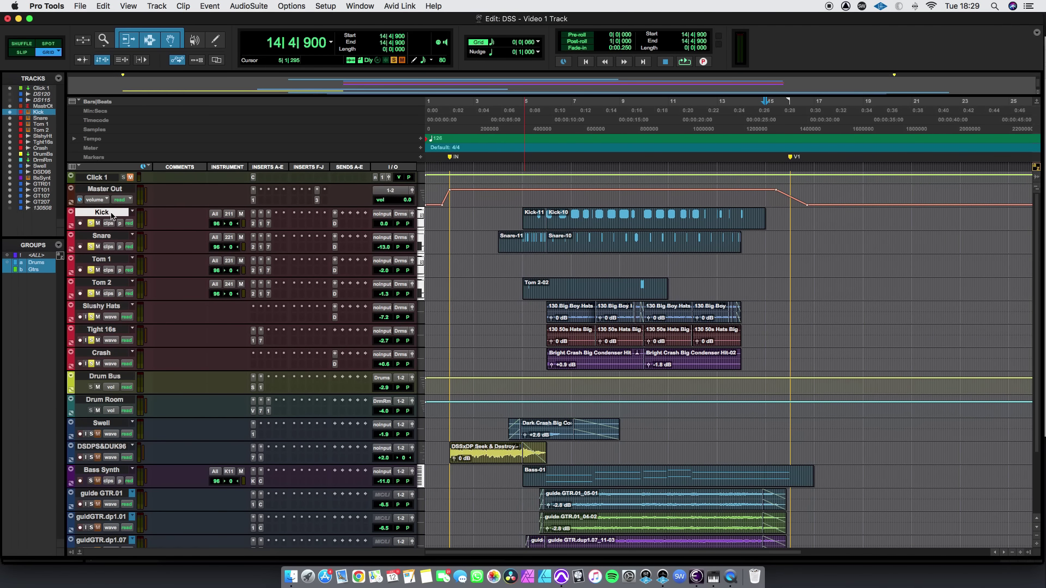
{"action": "left_click", "coordinate": [253, 224]}
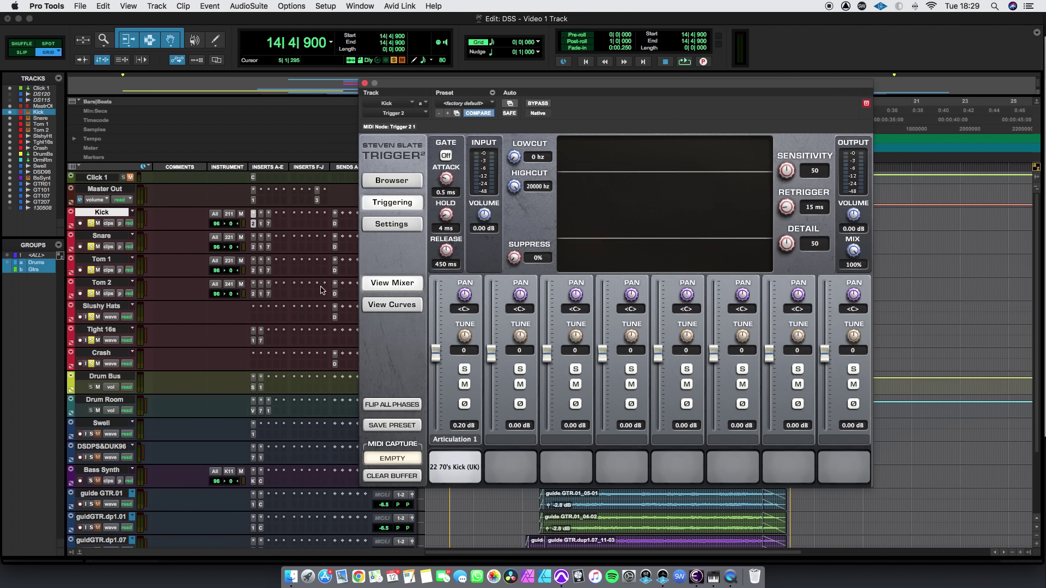
{"action": "left_click", "coordinate": [464, 471]}
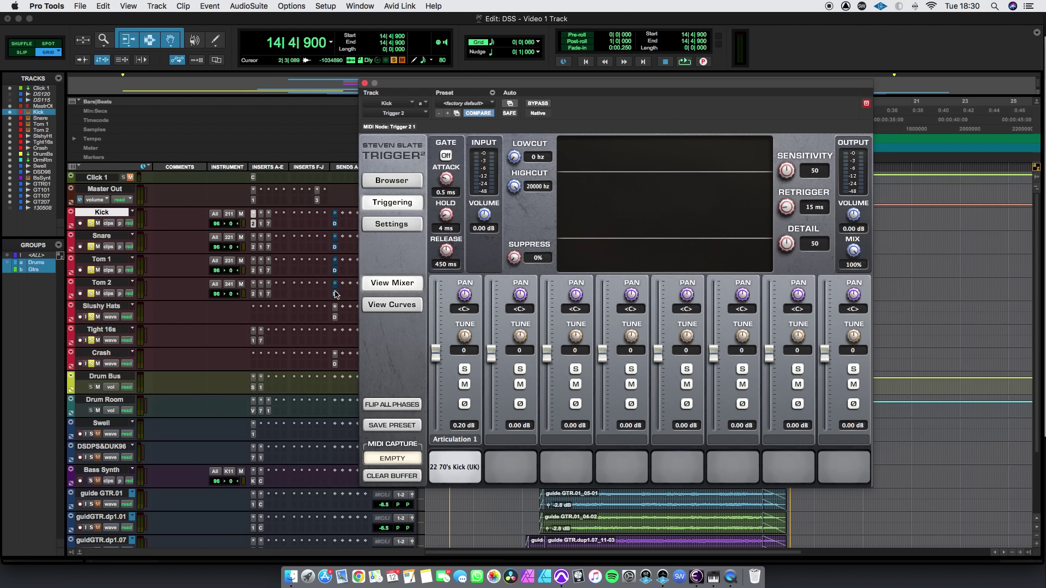
{"action": "left_click", "coordinate": [456, 472]}
{"action": "left_click", "coordinate": [365, 83]}
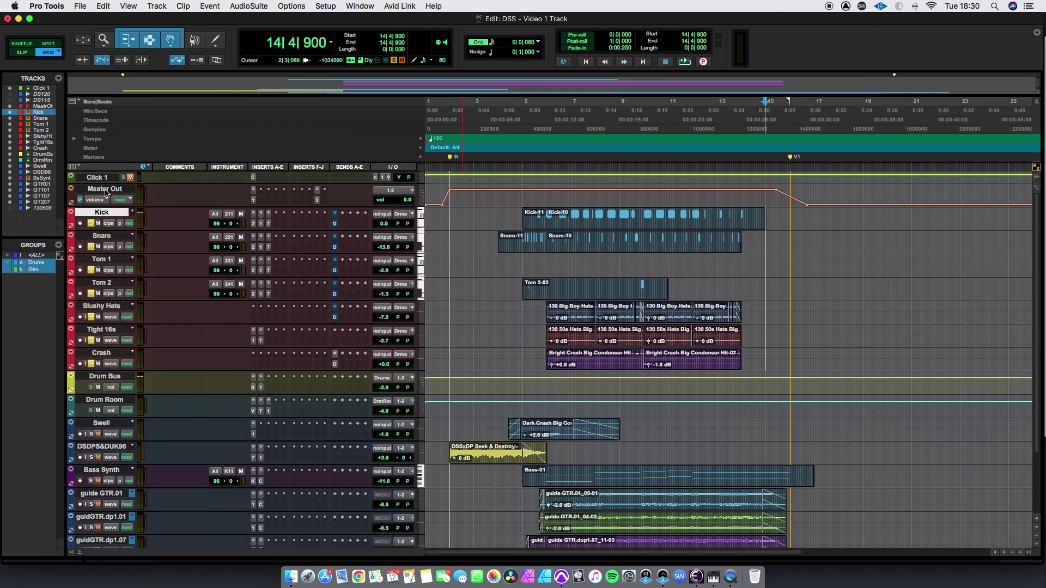
Inspect the samples loaded in the Trigger 2 inserts of the Snare and Tom 2 tracks
{"action": "left_click", "coordinate": [253, 237]}
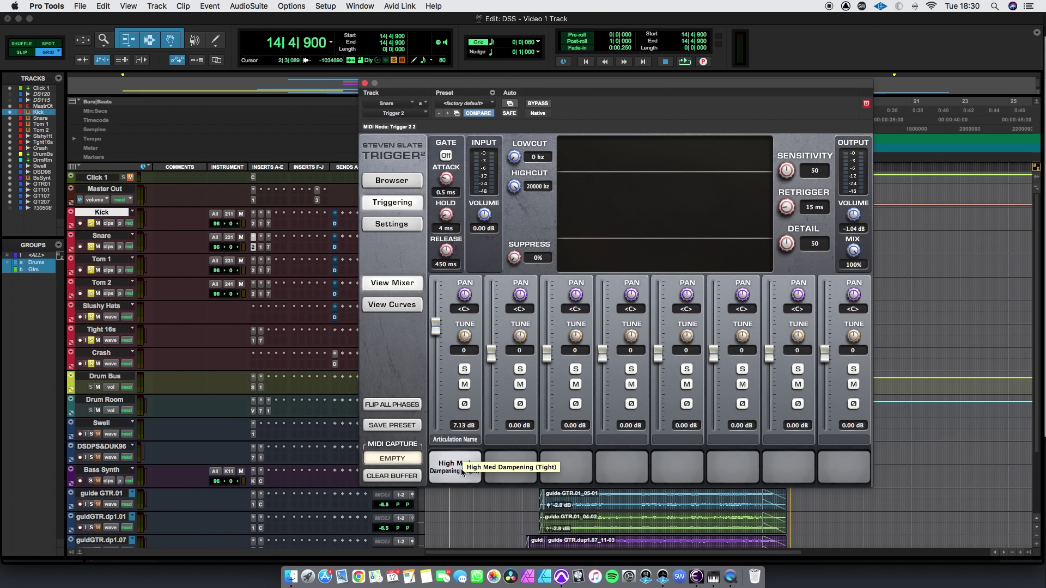
{"action": "left_click", "coordinate": [462, 472]}
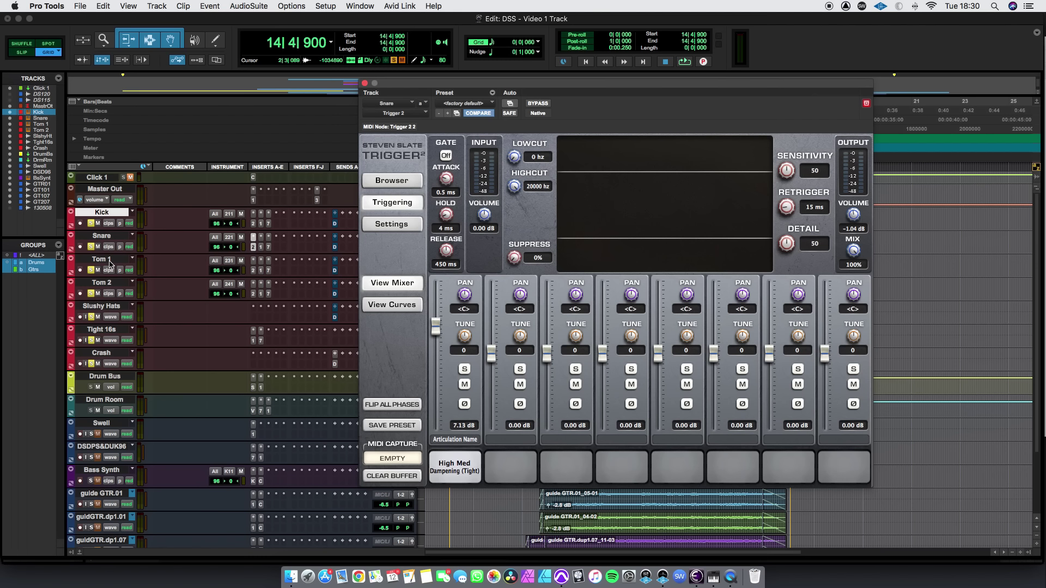
{"action": "left_click", "coordinate": [254, 295]}
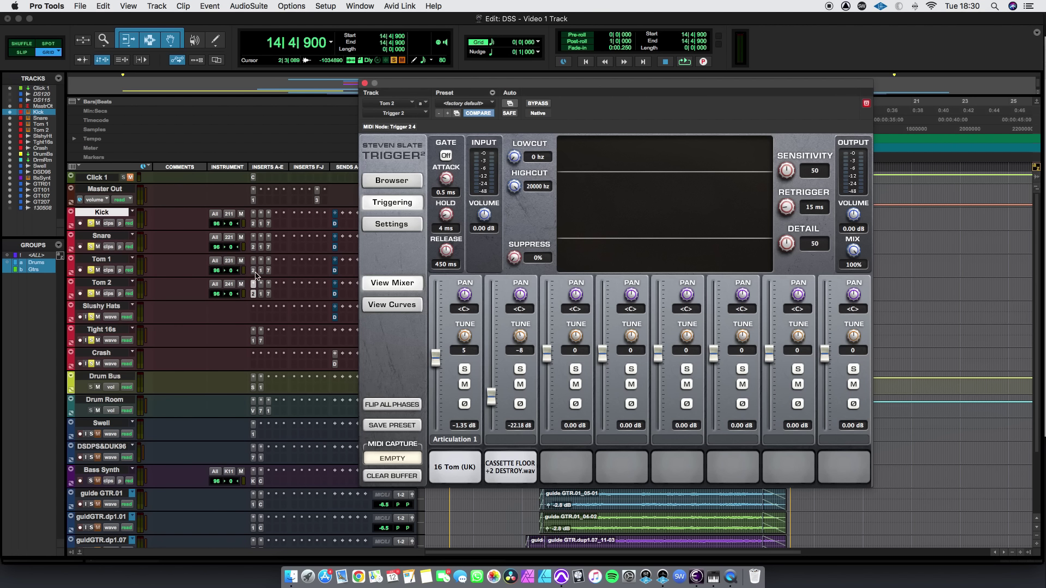
{"action": "left_click", "coordinate": [463, 468]}
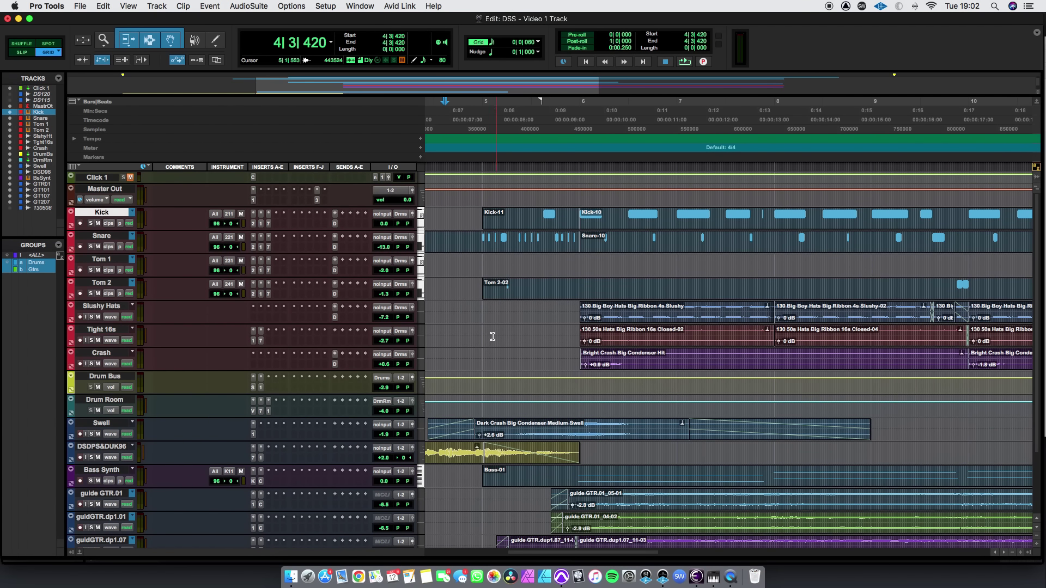
Solo the drum tracks from Kick to Crash and play them from 4|4|780
{"action": "key", "text": "super+bracketleft"}
{"action": "left_click", "coordinate": [90, 224]}
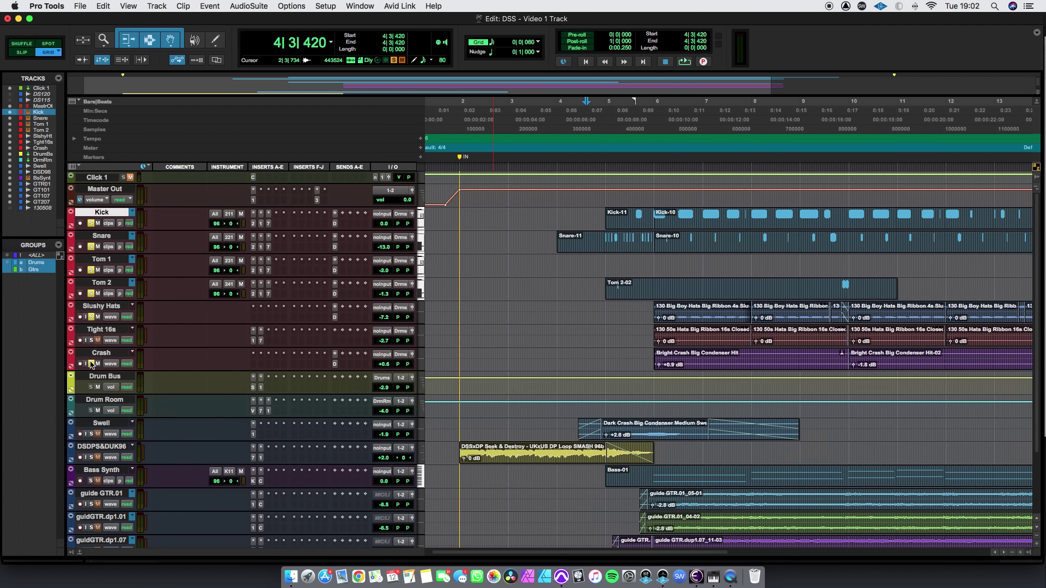
{"action": "left_click", "coordinate": [607, 305]}
{"action": "key", "text": "space"}
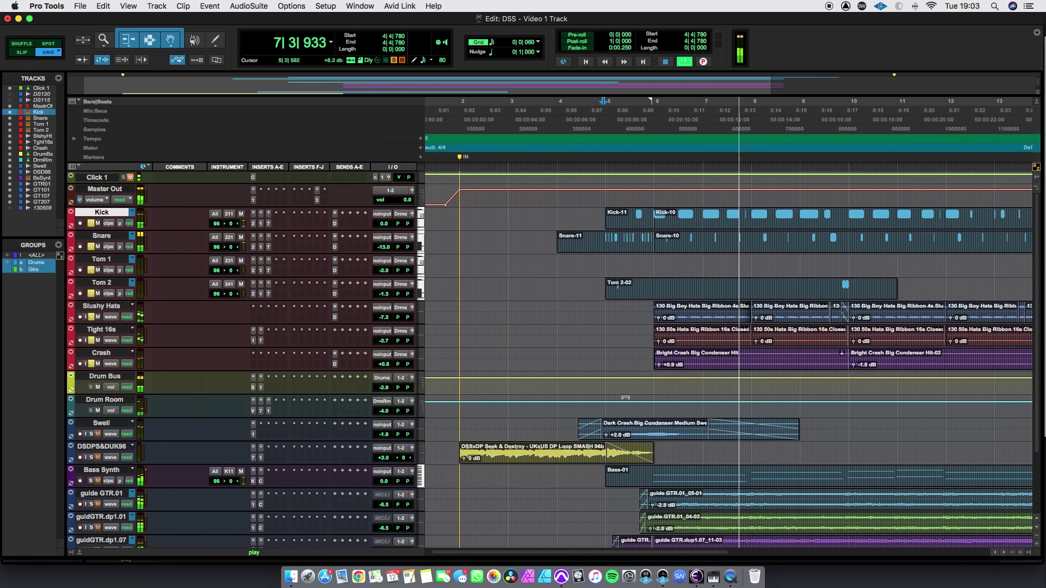
Set the Tight 16s track volume to -1.4 dB and stop playback
{"action": "left_click_drag", "start_coordinate": [383, 341], "coordinate": [384, 344]}
{"action": "key", "text": "space"}
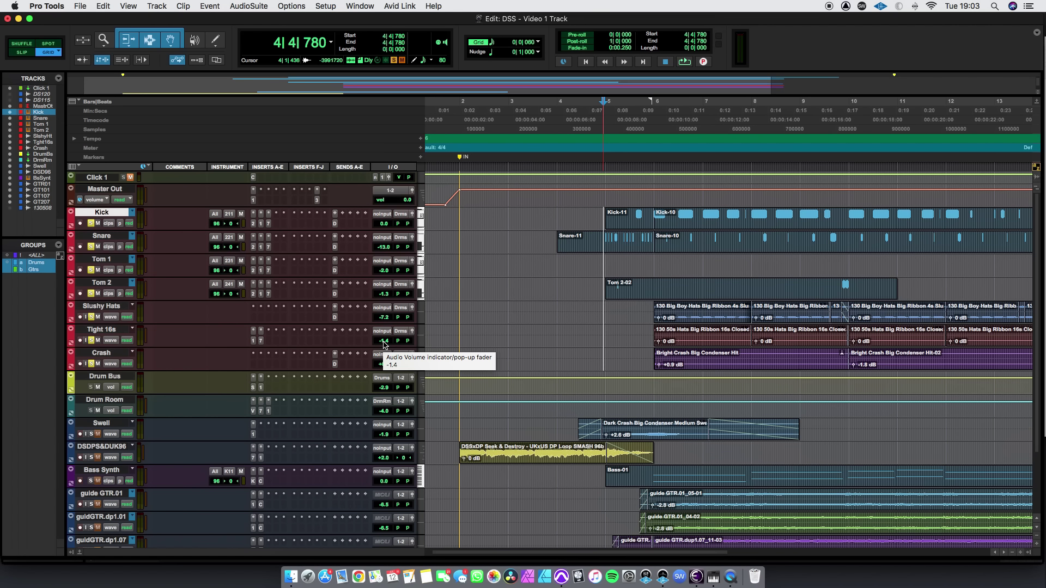
{"action": "left_click_drag", "start_coordinate": [384, 344], "coordinate": [383, 343]}
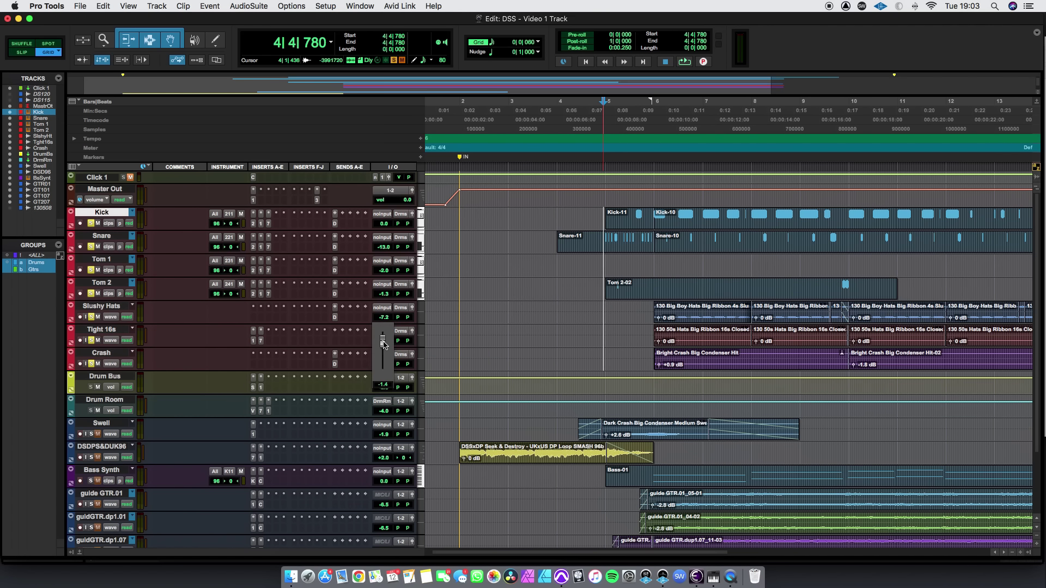
{"action": "left_click_drag", "start_coordinate": [383, 343], "coordinate": [383, 345]}
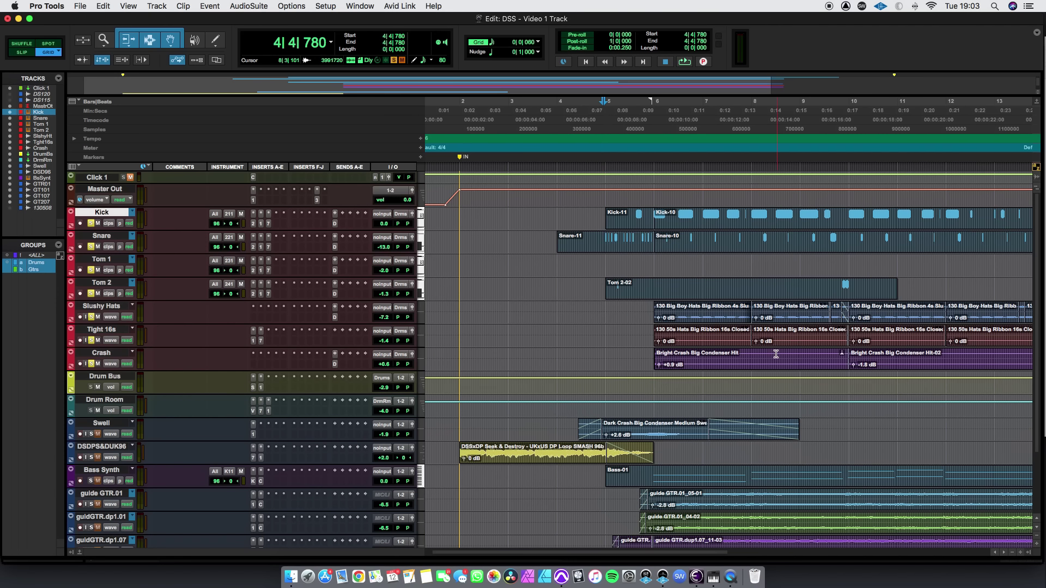
Play the soloed drums from 5|1|180 to check the balance, and stop playback
{"action": "key", "text": "Tab"}
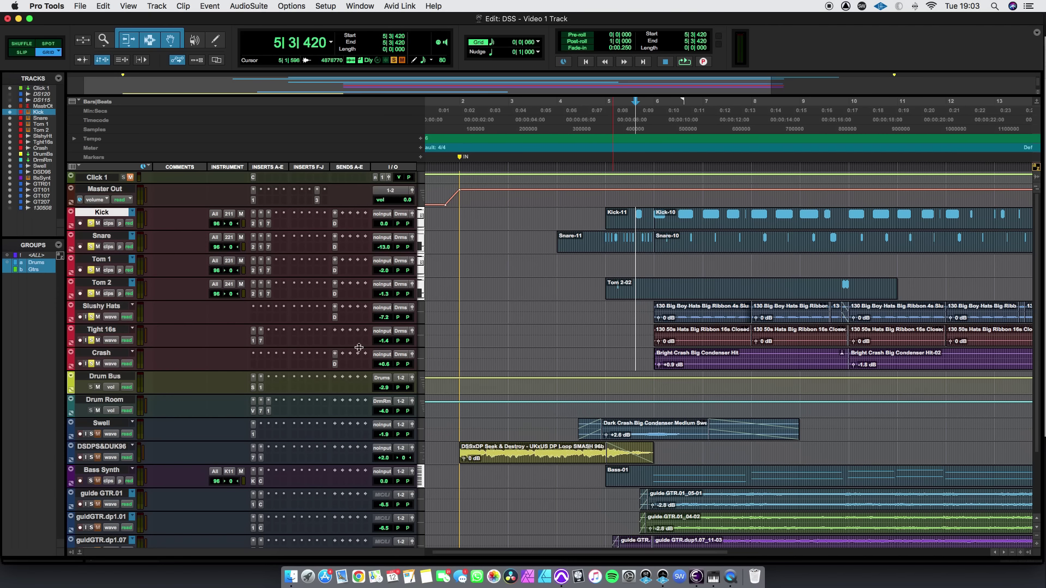
{"action": "left_click", "coordinate": [608, 354]}
{"action": "key", "text": "space"}
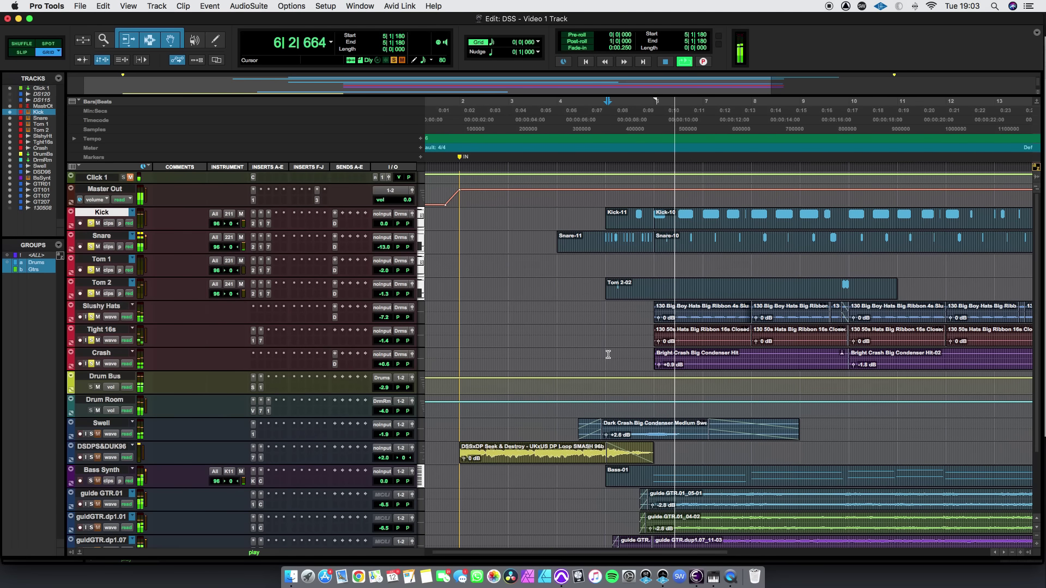
{"action": "key", "text": "space"}
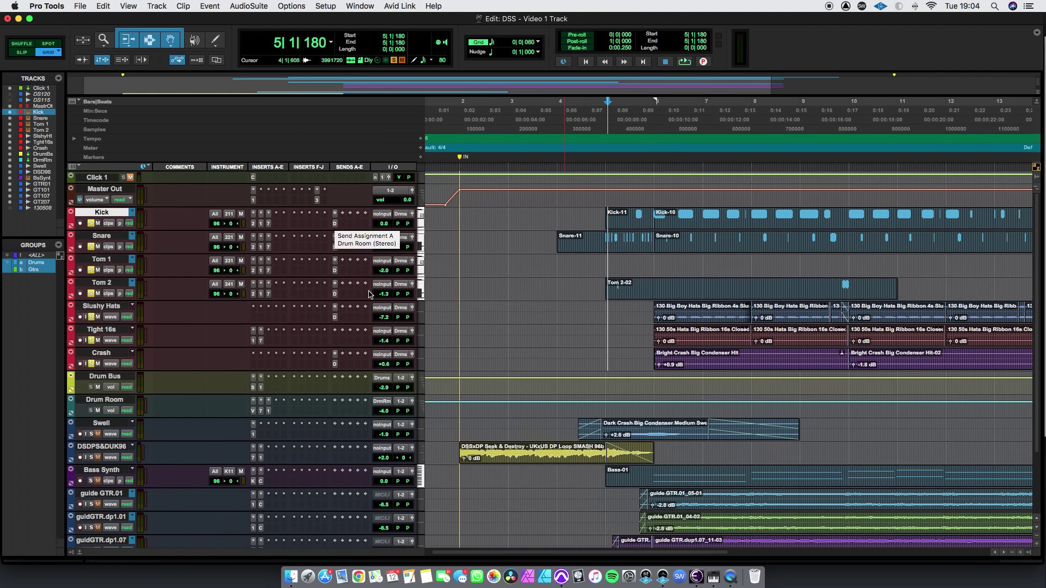
Play the soloed drums from 4|4|180 with their Drum Room sends muted, and stop playback
{"action": "scroll", "coordinate": [369, 294], "scroll_direction": "down", "scroll_amount": 4}
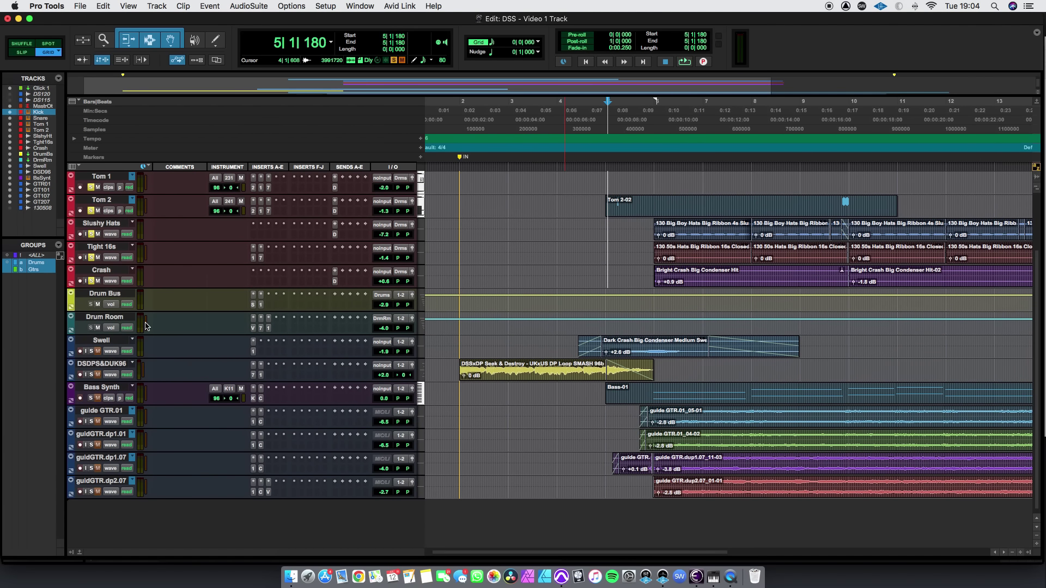
{"action": "scroll", "coordinate": [272, 330], "scroll_direction": "up", "scroll_amount": 4}
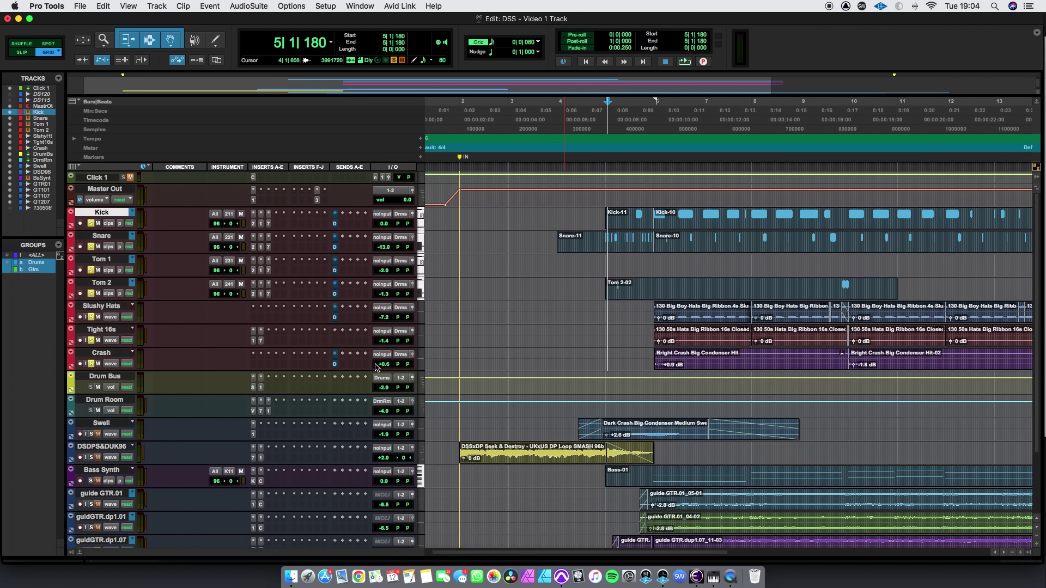
{"action": "left_click", "coordinate": [596, 209]}
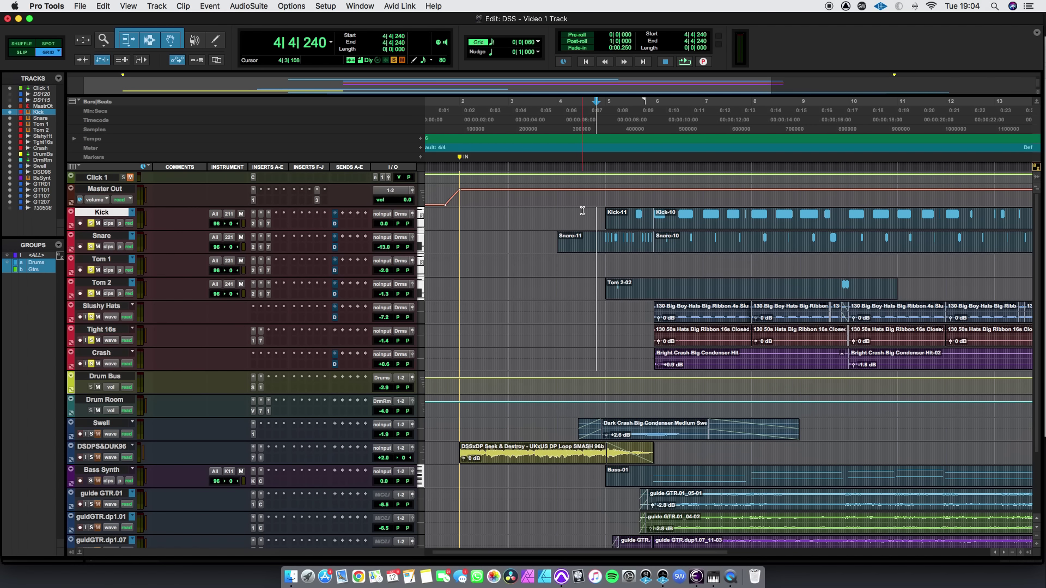
{"action": "left_click", "coordinate": [582, 211]}
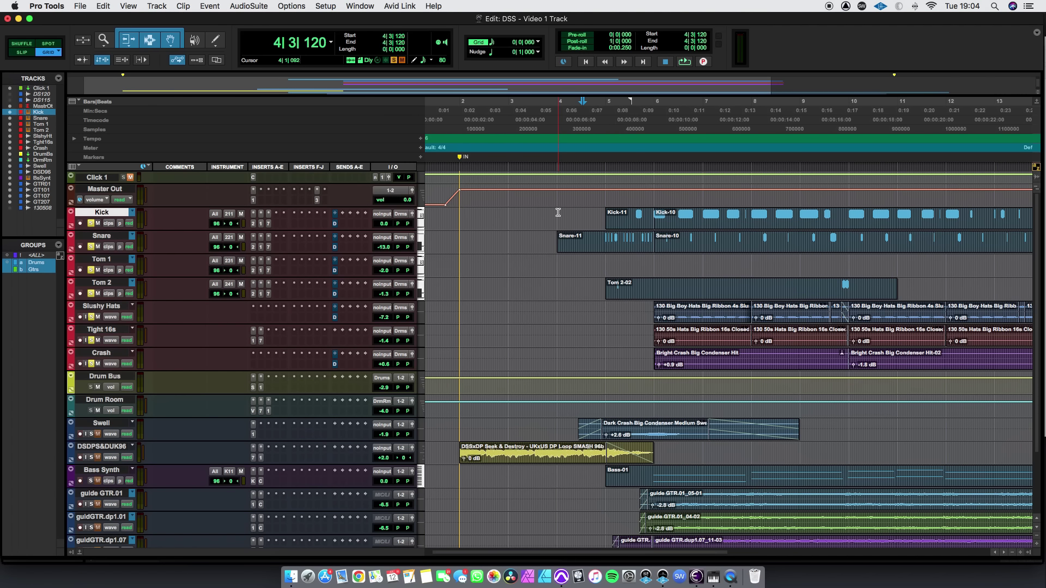
{"action": "left_click", "coordinate": [558, 212]}
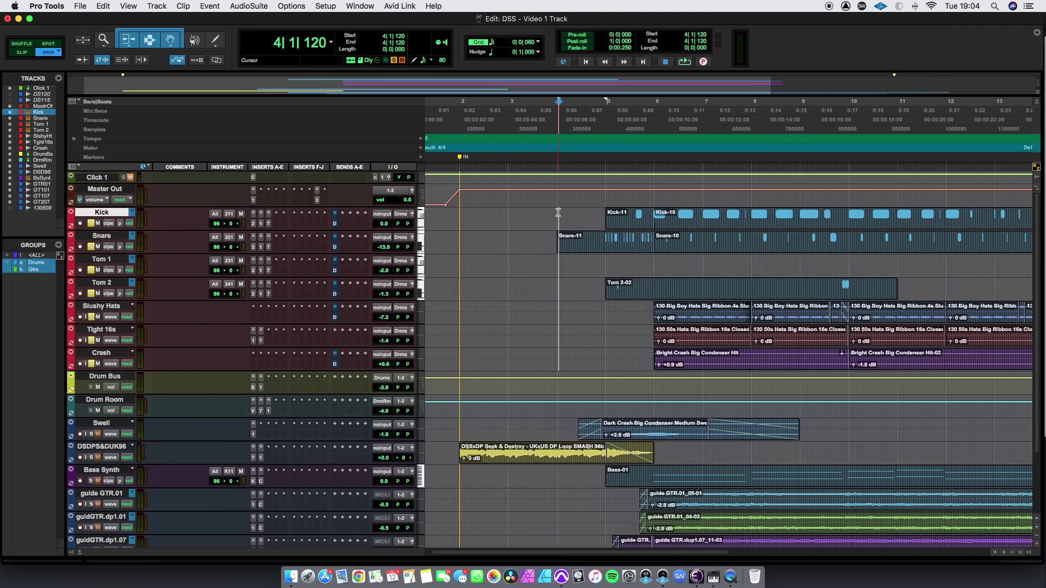
{"action": "left_click", "coordinate": [596, 213]}
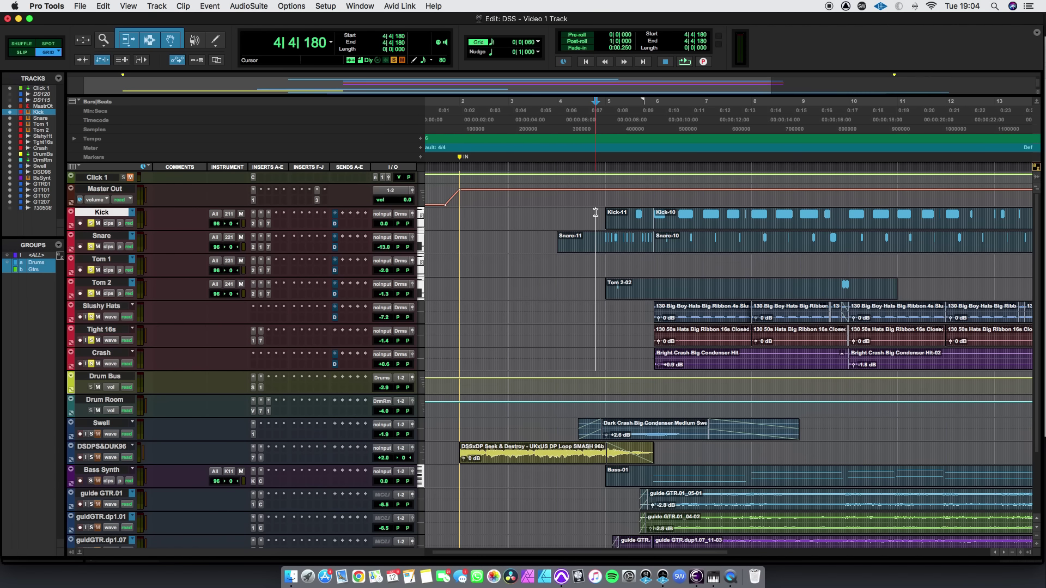
{"action": "key", "text": "space"}
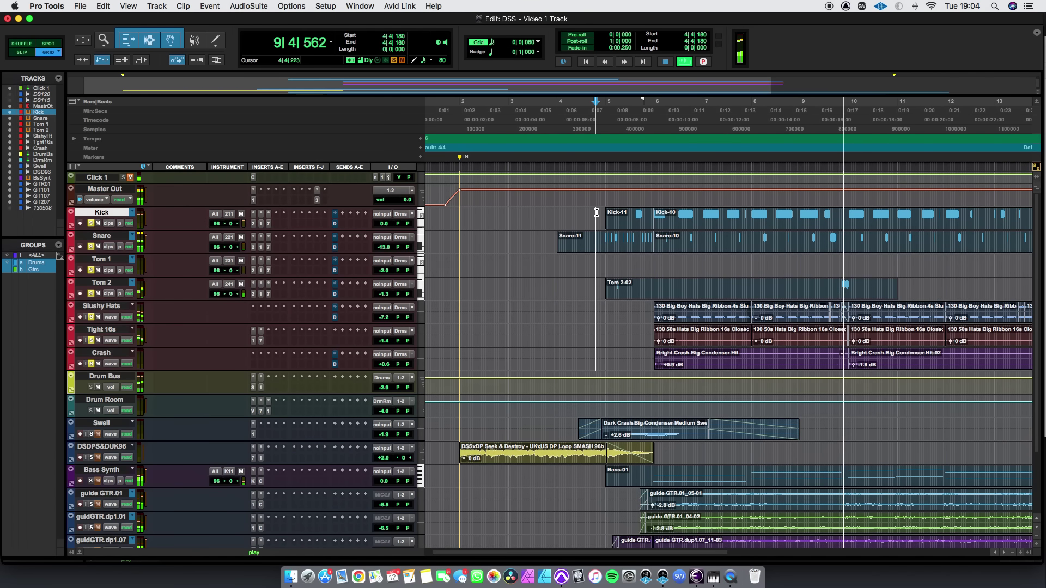
{"action": "key", "text": "space"}
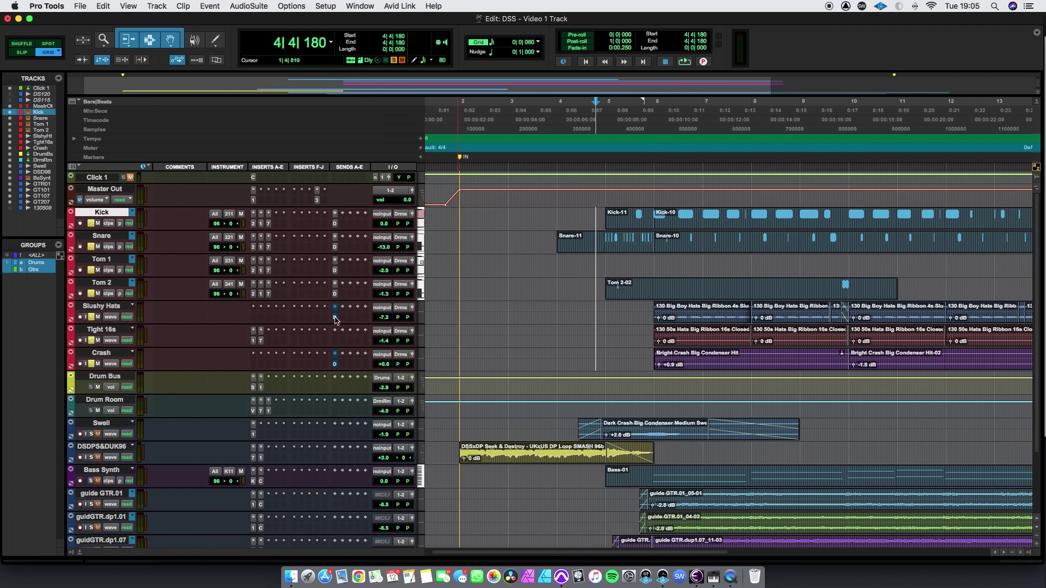
Inspect the ValhallaVintageVerb reverb settings on the Drum Room track and close the plug-in window
{"action": "left_click", "coordinate": [253, 411]}
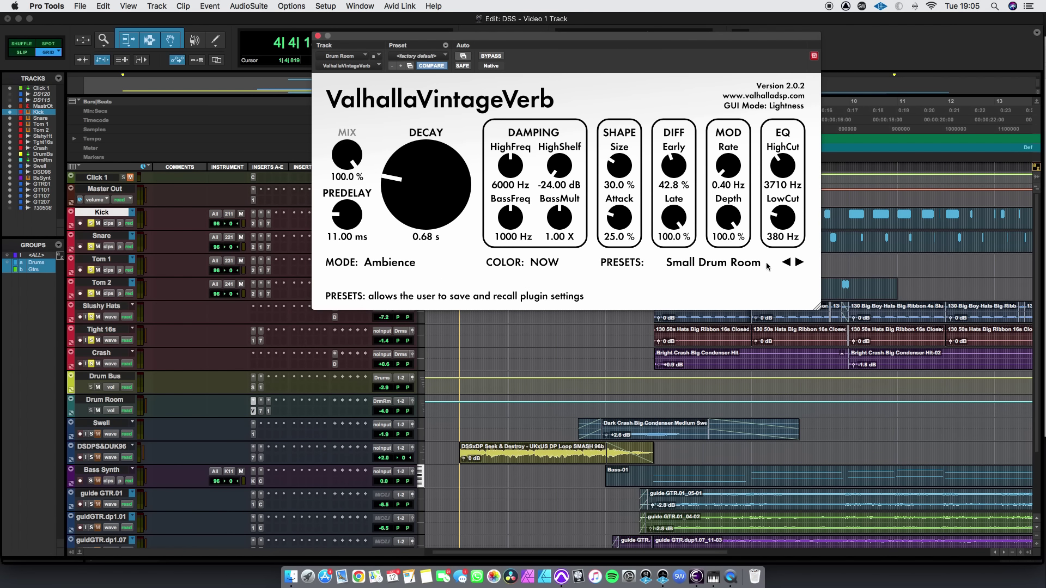
{"action": "left_click", "coordinate": [318, 36]}
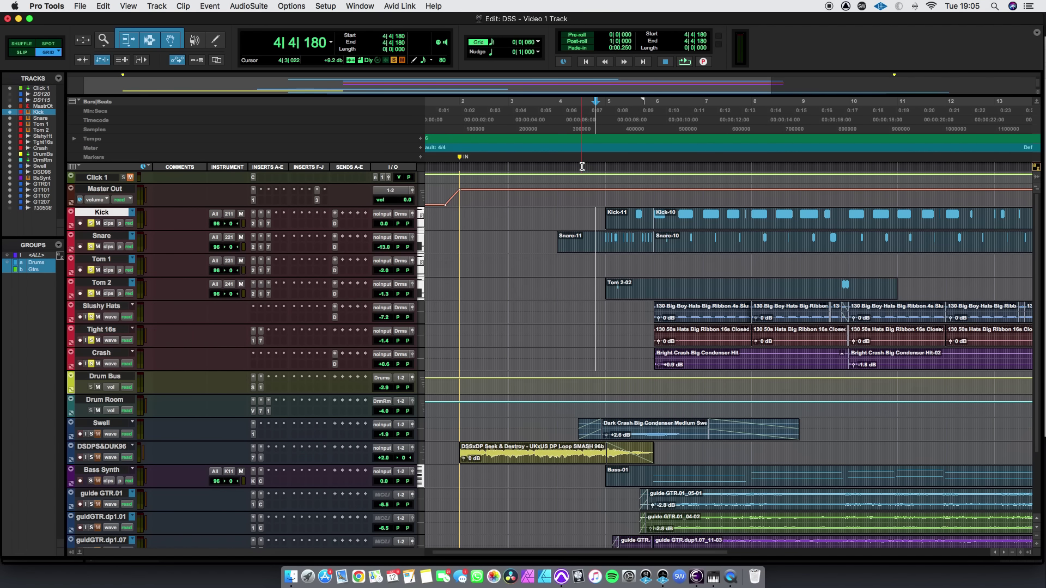
Mute the Drum Room track and play the drums from 4|3|840 to judge the room reverb's contribution
{"action": "left_click", "coordinate": [98, 411]}
{"action": "left_click", "coordinate": [592, 172]}
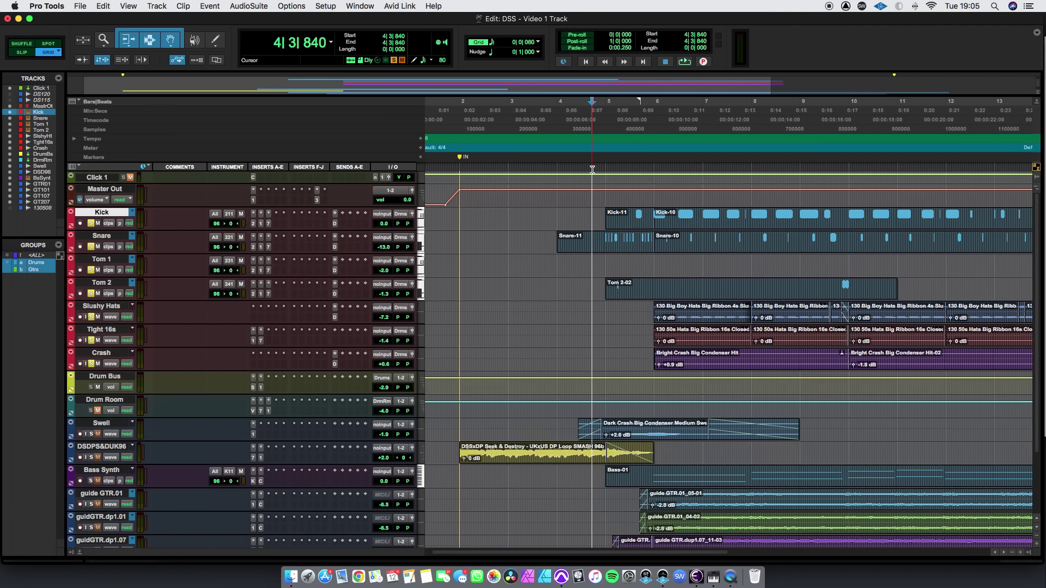
{"action": "key", "text": "space"}
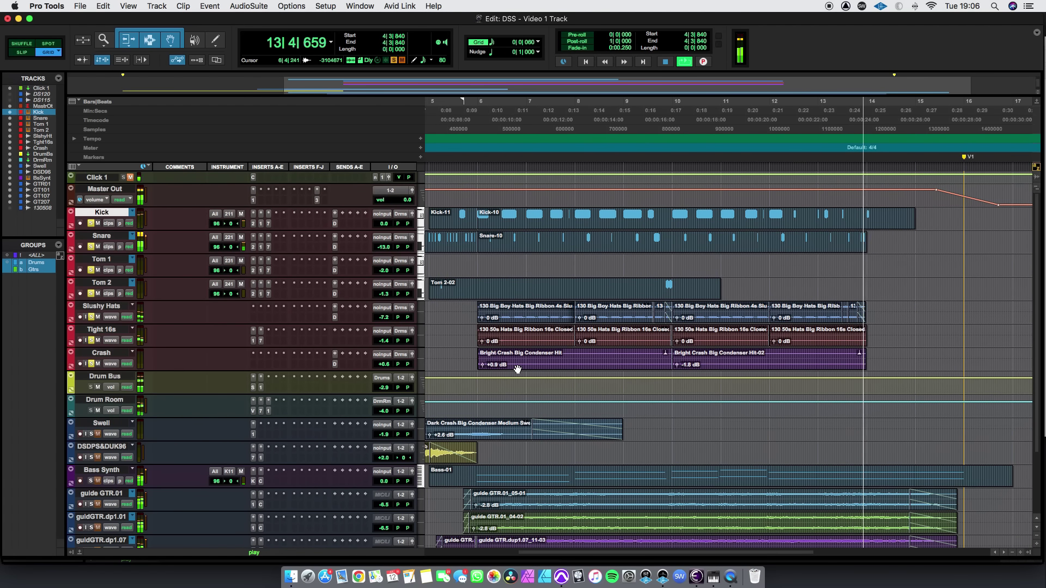
{"action": "key", "text": "space"}
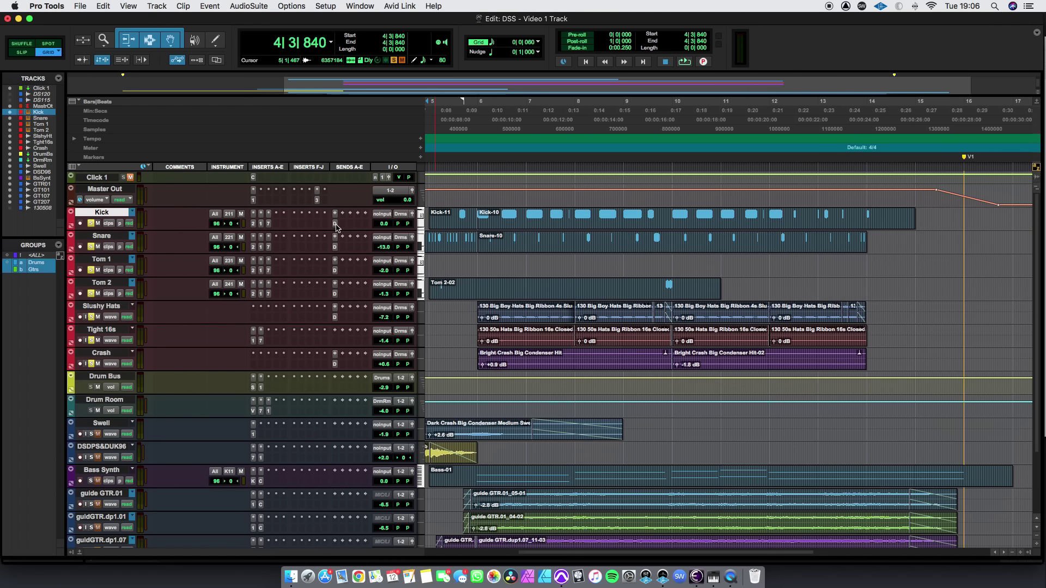
Adjust the level of the Kick track's Drum Room send slightly and close the send window
{"action": "scroll", "coordinate": [627, 256], "scroll_direction": "left", "scroll_amount": 4}
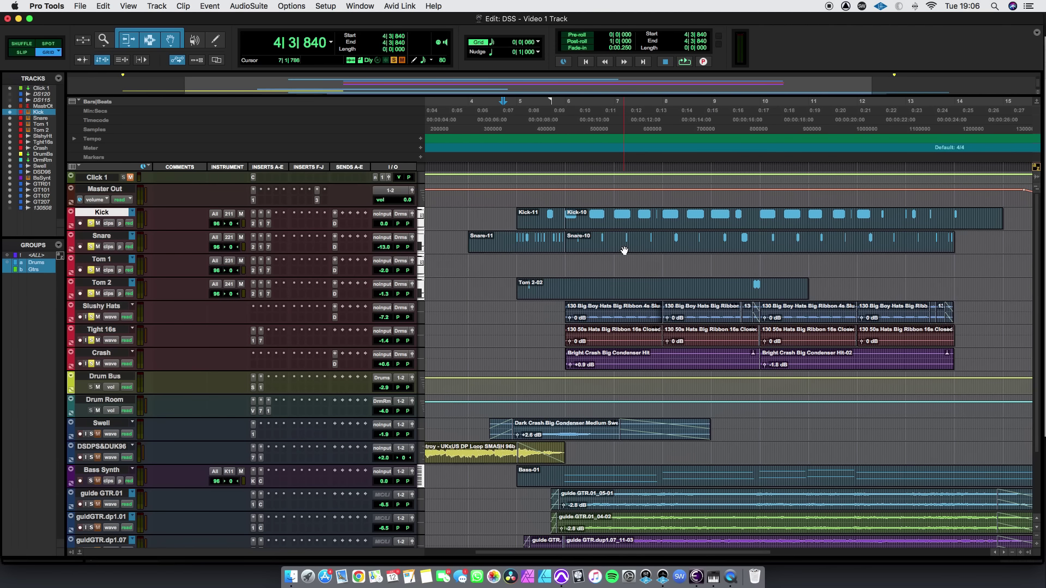
{"action": "left_click", "coordinate": [335, 224]}
{"action": "left_click_drag", "start_coordinate": [185, 251], "coordinate": [188, 255]}
{"action": "left_click", "coordinate": [175, 97]}
Play the soloed drums from 4|4|720 to hear the Drum Room send
{"action": "left_click", "coordinate": [510, 169]}
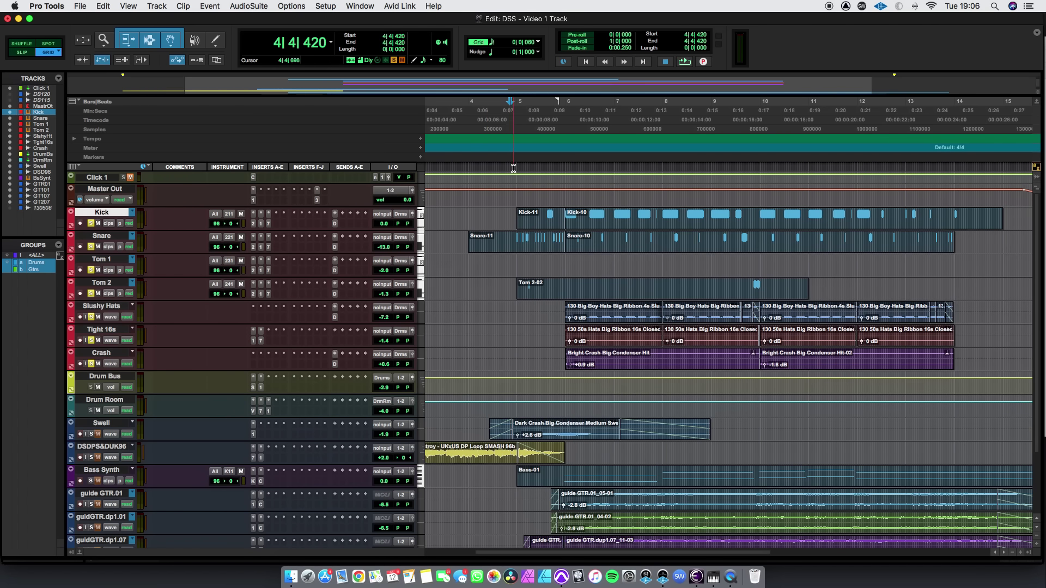
{"action": "left_click", "coordinate": [513, 169]}
{"action": "key", "text": "space"}
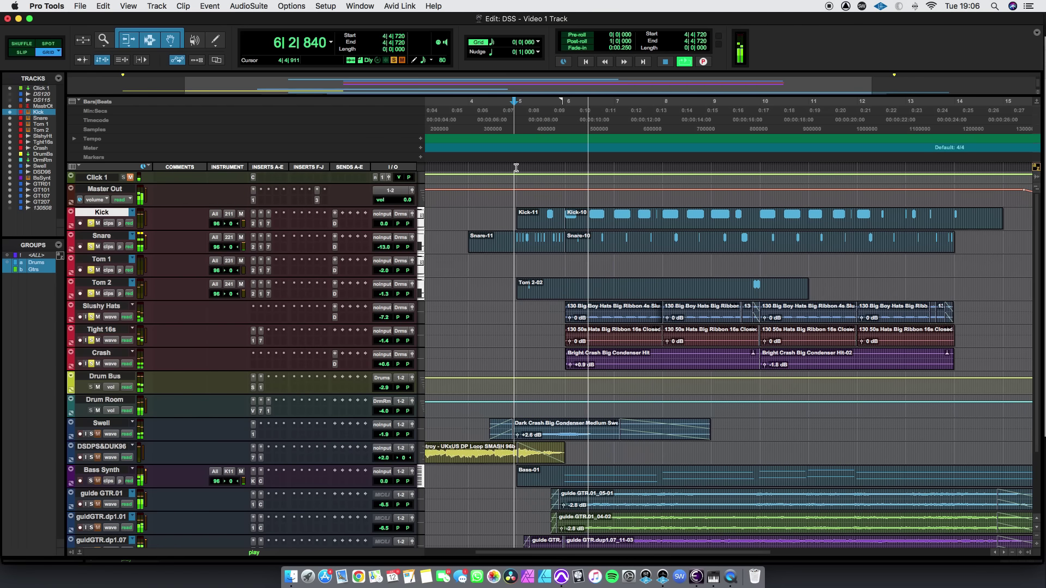
Stop playback, lower the Kick track's Drum Room send to -5.7 dB and close the send window
{"action": "key", "text": "space"}
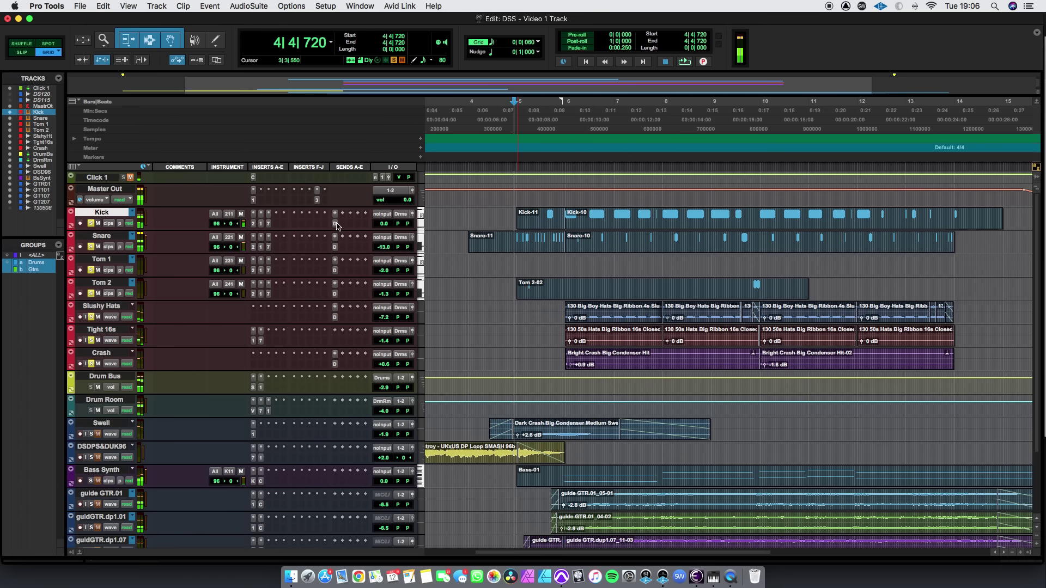
{"action": "left_click", "coordinate": [334, 214]}
{"action": "left_click_drag", "start_coordinate": [185, 252], "coordinate": [184, 258]}
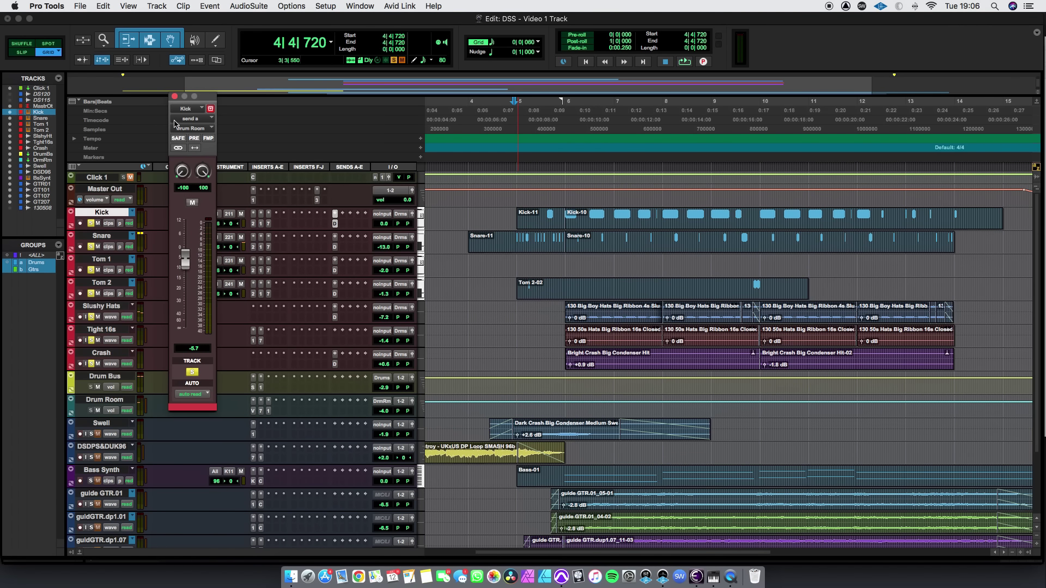
{"action": "left_click", "coordinate": [174, 96]}
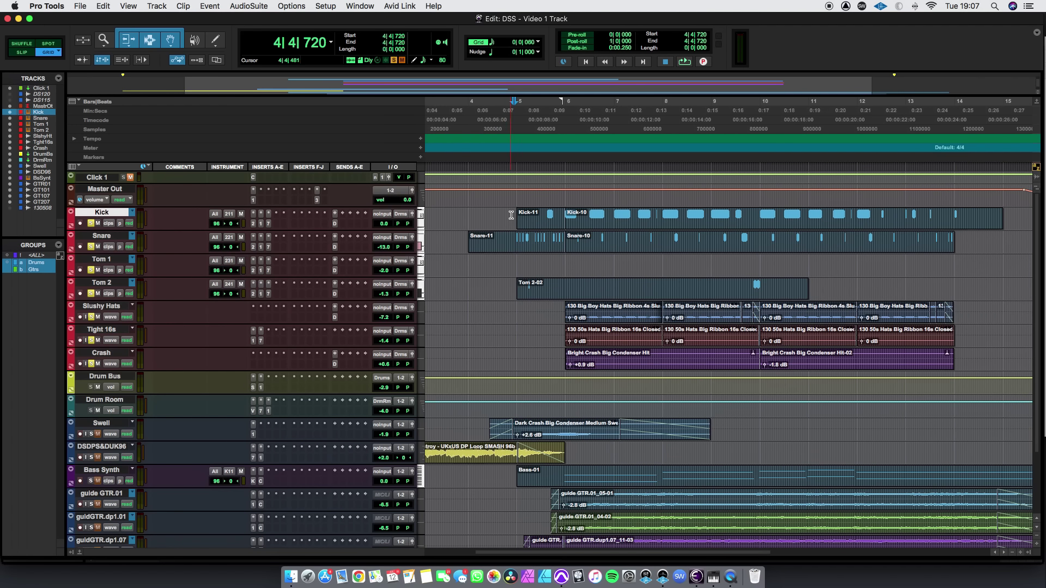
Create new empty playlists on the Kick, Snare, Tom 1 and Tom 2 tracks and return to the session start
{"action": "left_click", "coordinate": [495, 214]}
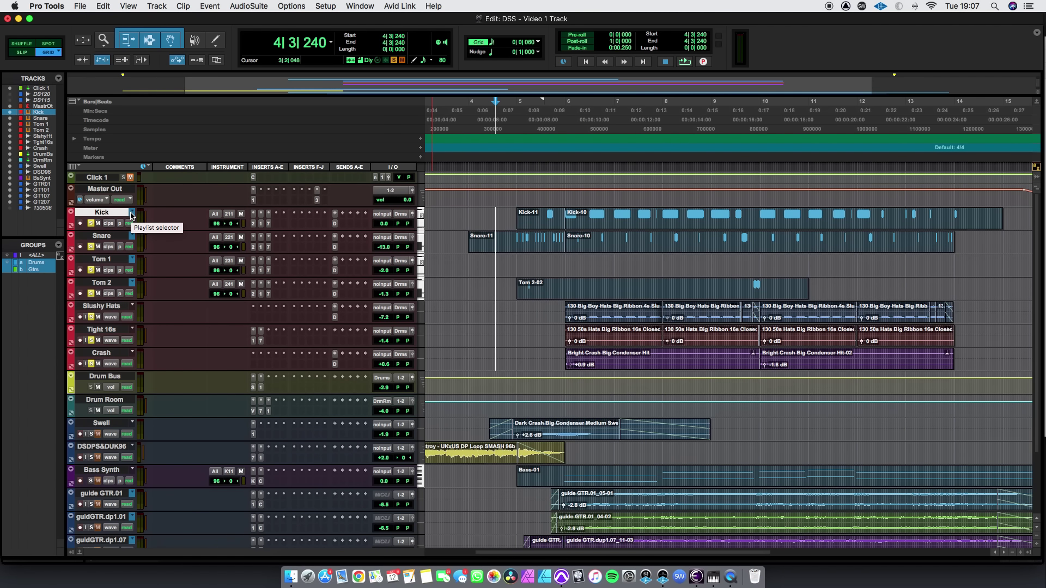
{"action": "key", "text": "ctrl+backslash"}
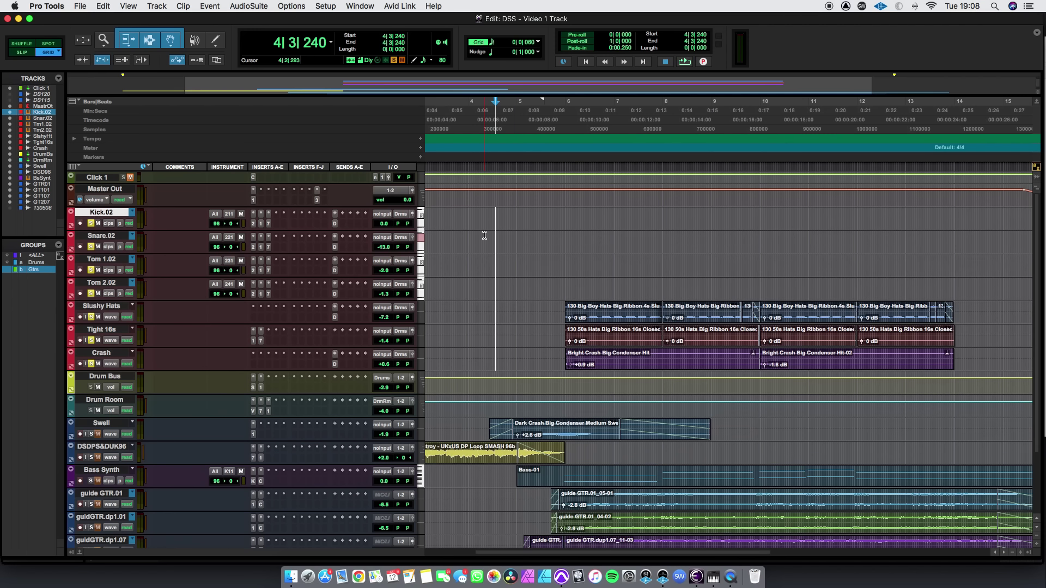
{"action": "left_click", "coordinate": [586, 62]}
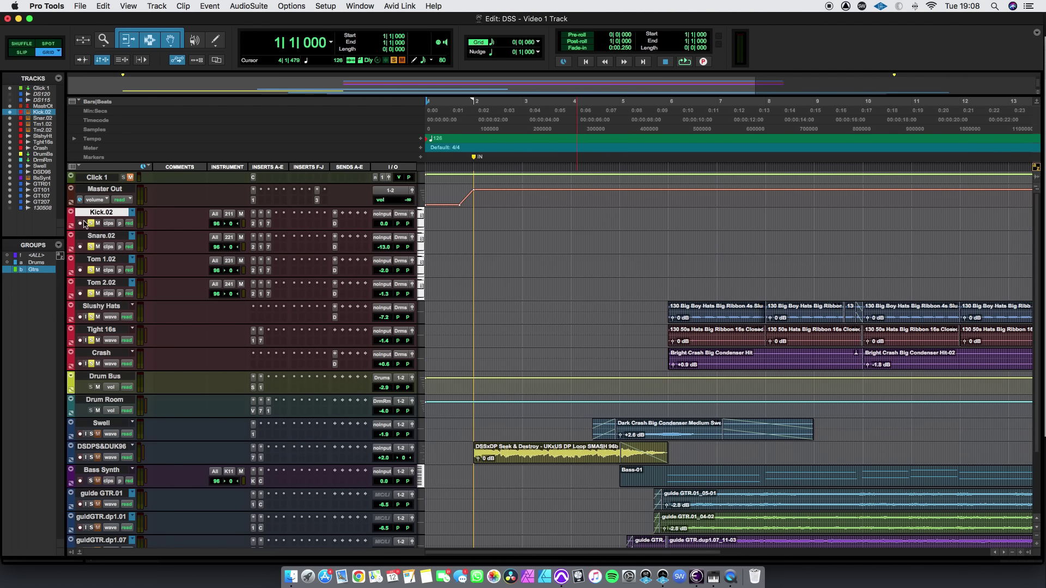
Turn off solo on the drum tracks, from the kick down to the Crash track
{"action": "left_click", "coordinate": [90, 271]}
{"action": "left_click", "coordinate": [91, 294]}
{"action": "left_click", "coordinate": [91, 317]}
{"action": "left_click", "coordinate": [90, 340]}
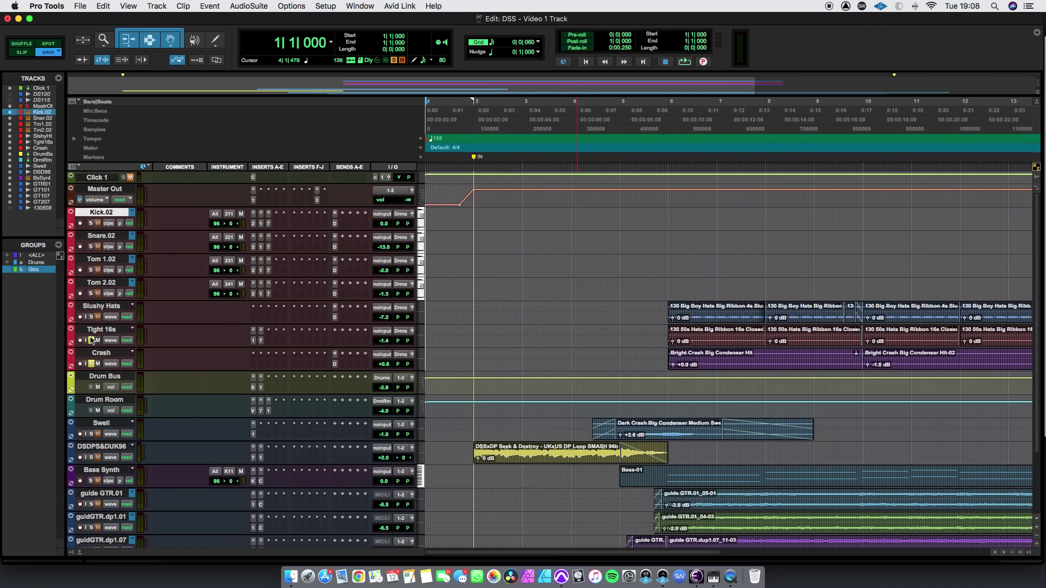
{"action": "left_click", "coordinate": [90, 364]}
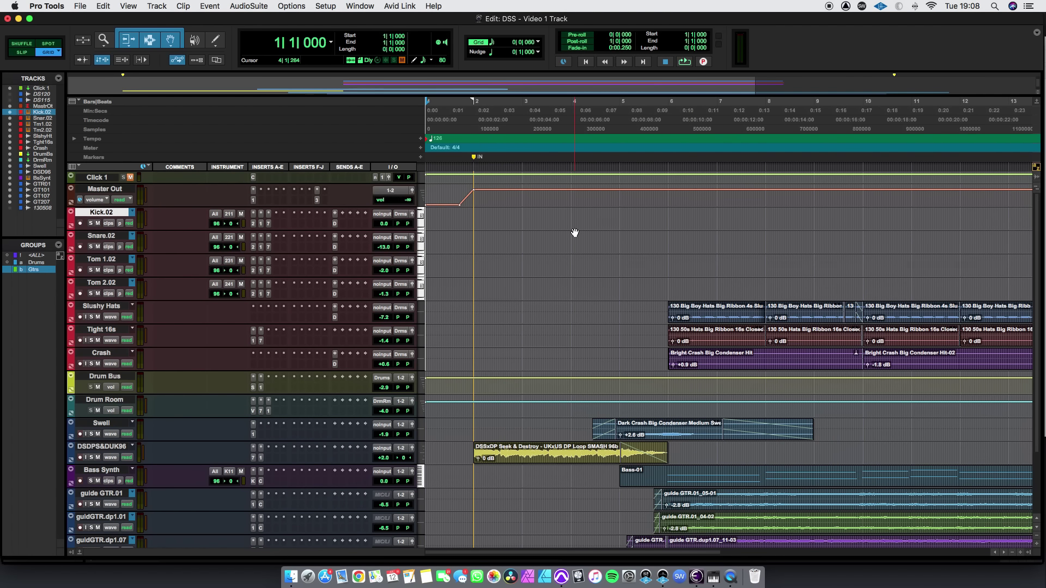
Check the MIDI In note assignment in the Kick.02 track's Trigger 2 settings and close the plug-in
{"action": "left_click", "coordinate": [253, 225]}
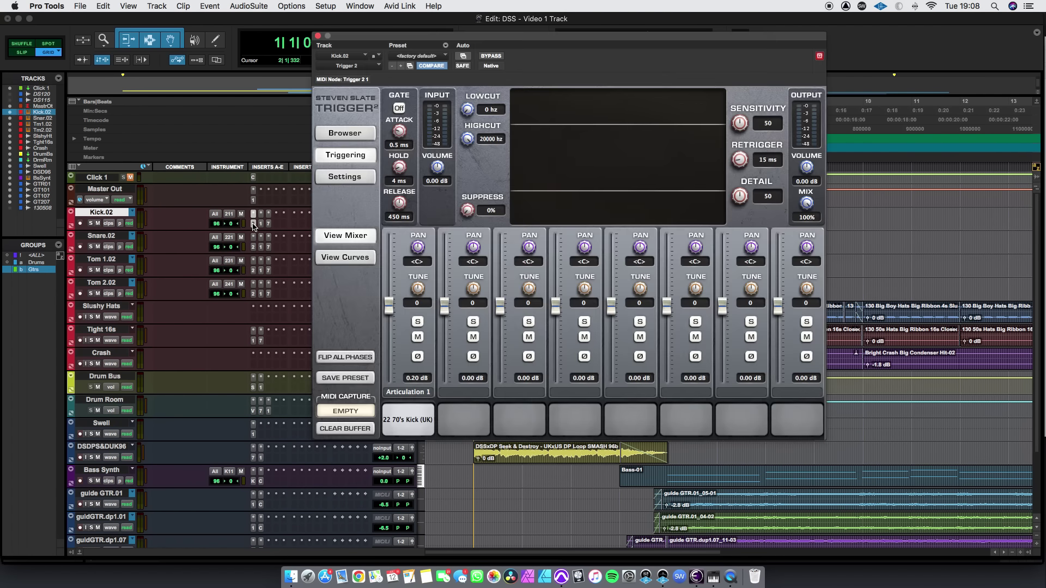
{"action": "left_click", "coordinate": [345, 177]}
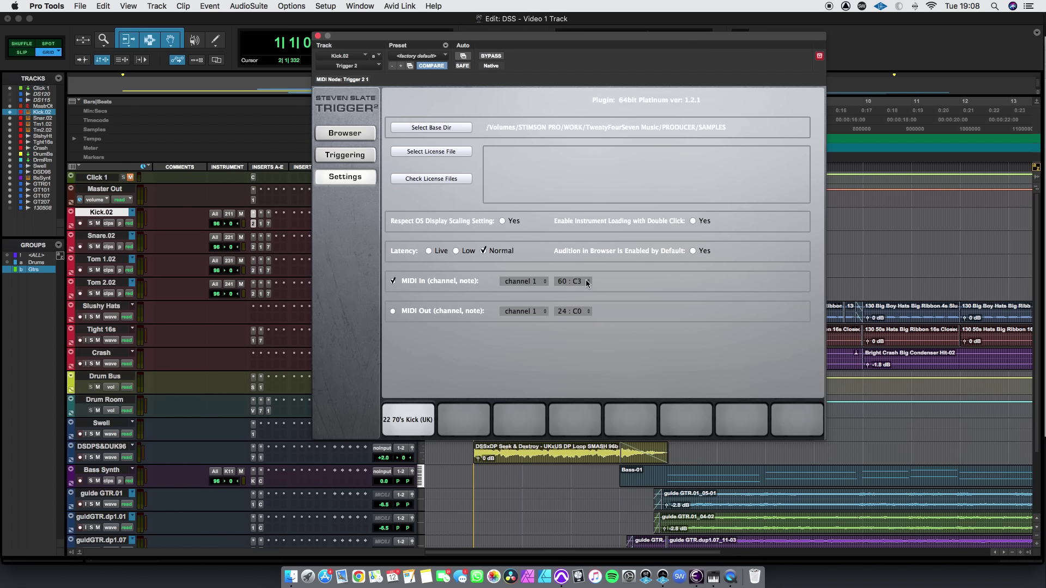
{"action": "left_click", "coordinate": [318, 37]}
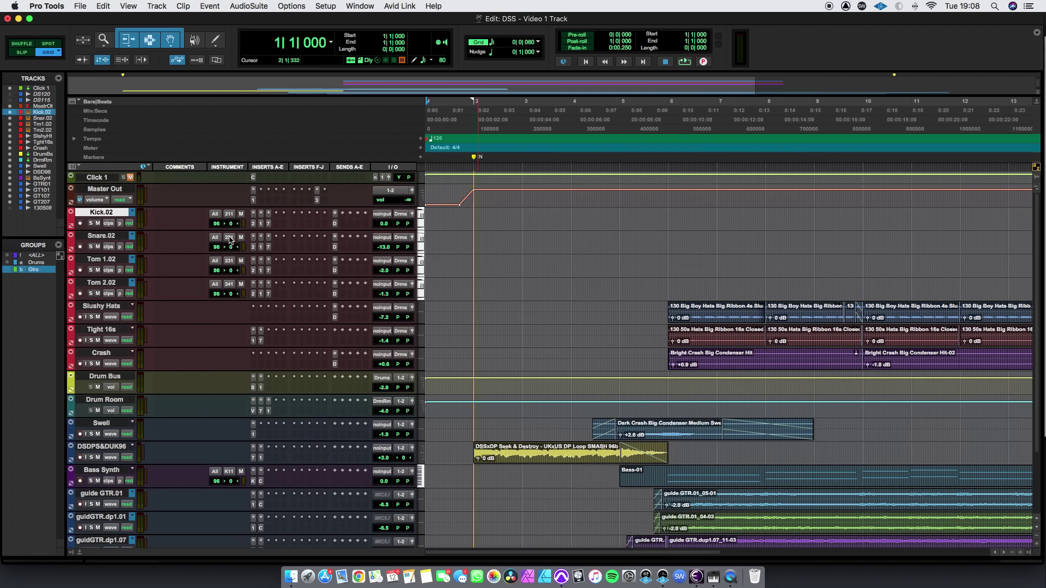
Check the MIDI In note assignments in the Trigger 2 settings of the Snare.02 and Tom 2.02 tracks
{"action": "left_click", "coordinate": [254, 248]}
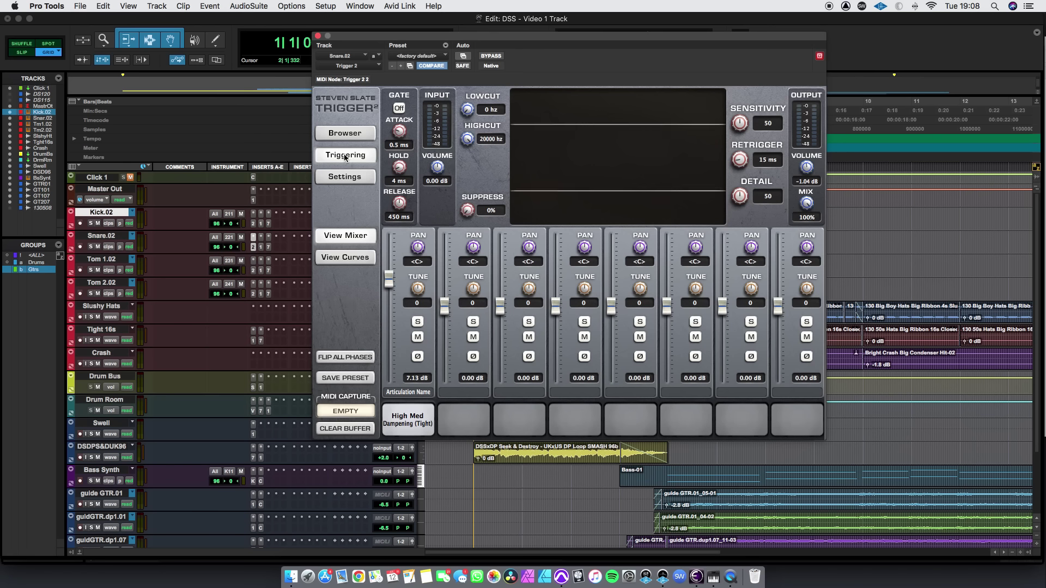
{"action": "left_click", "coordinate": [347, 177]}
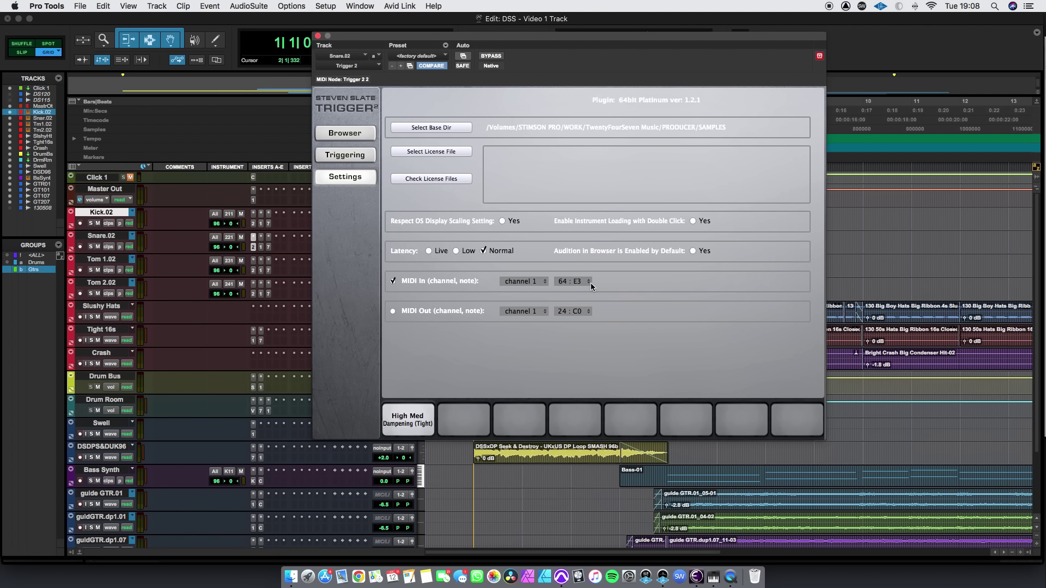
{"action": "left_click", "coordinate": [318, 37]}
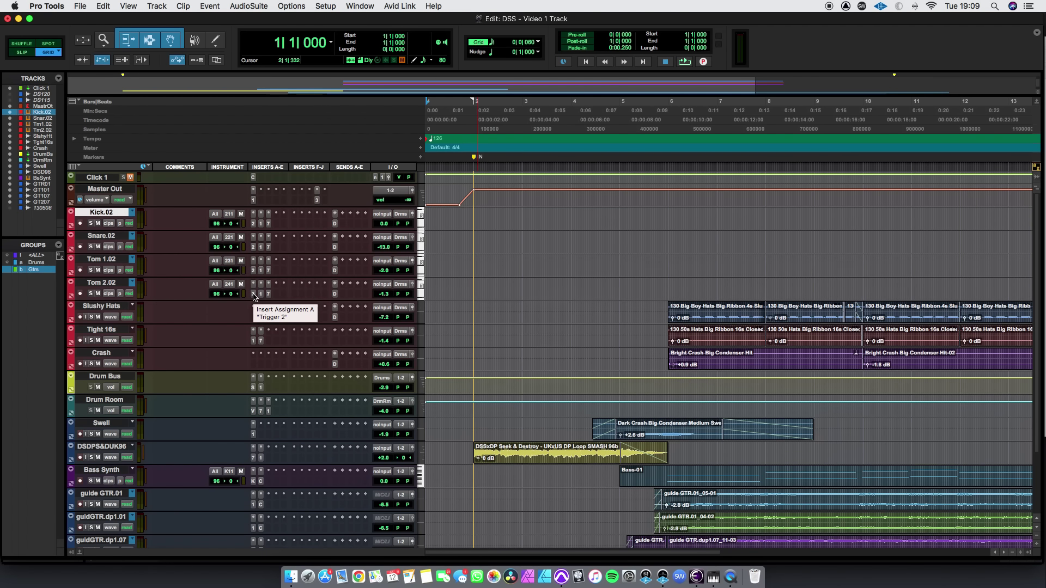
{"action": "left_click", "coordinate": [253, 296]}
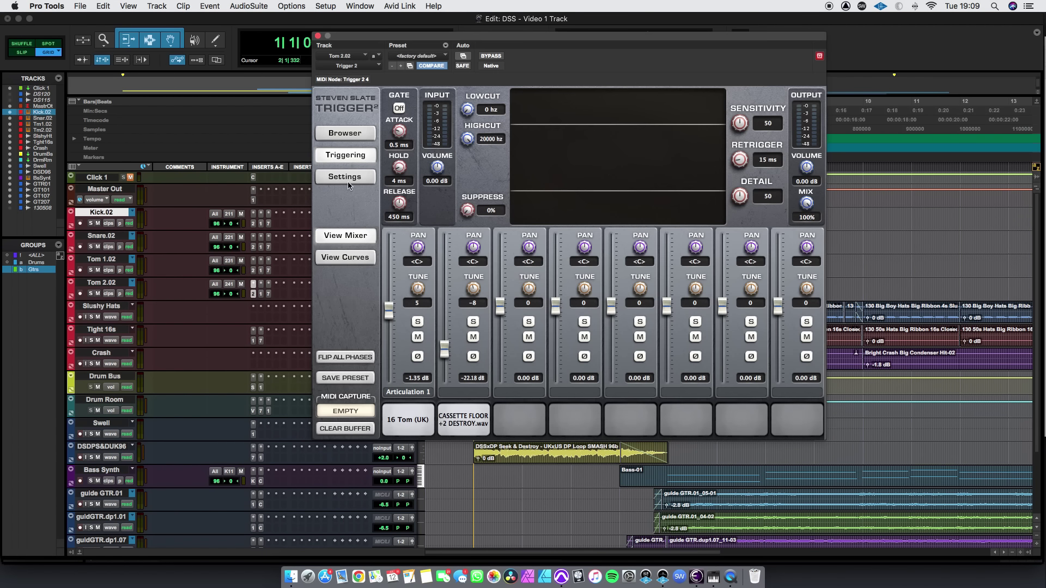
{"action": "left_click", "coordinate": [346, 181]}
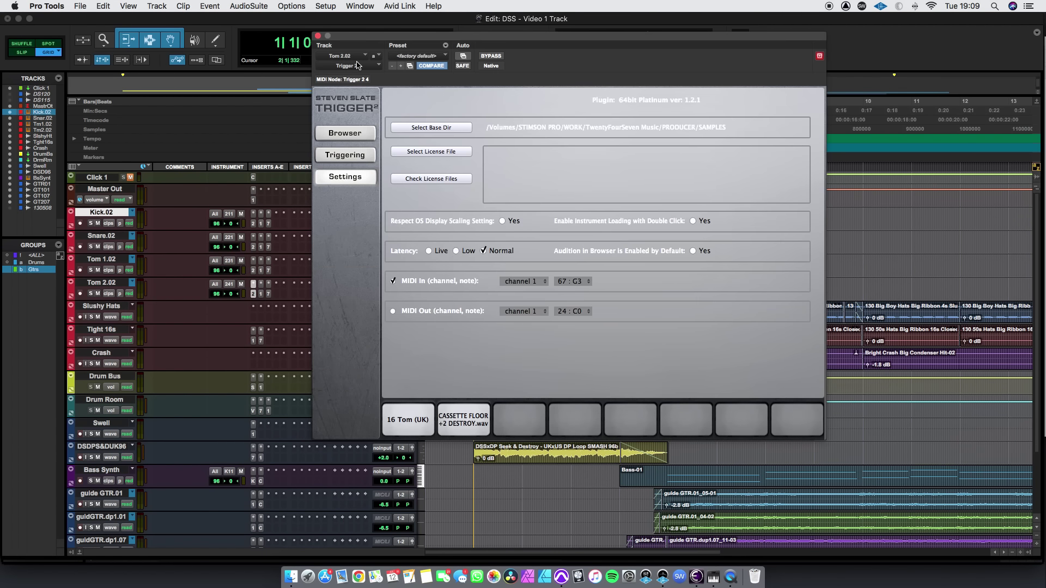
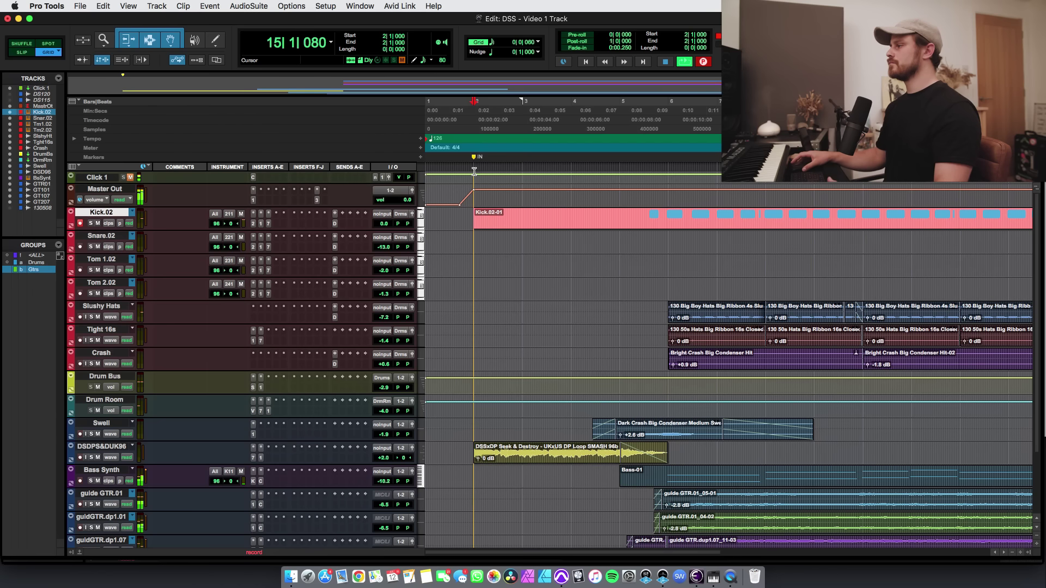
Stop the kick recording and open the recorded Kick.02 clip in the MIDI Editor
{"action": "key", "text": "space"}
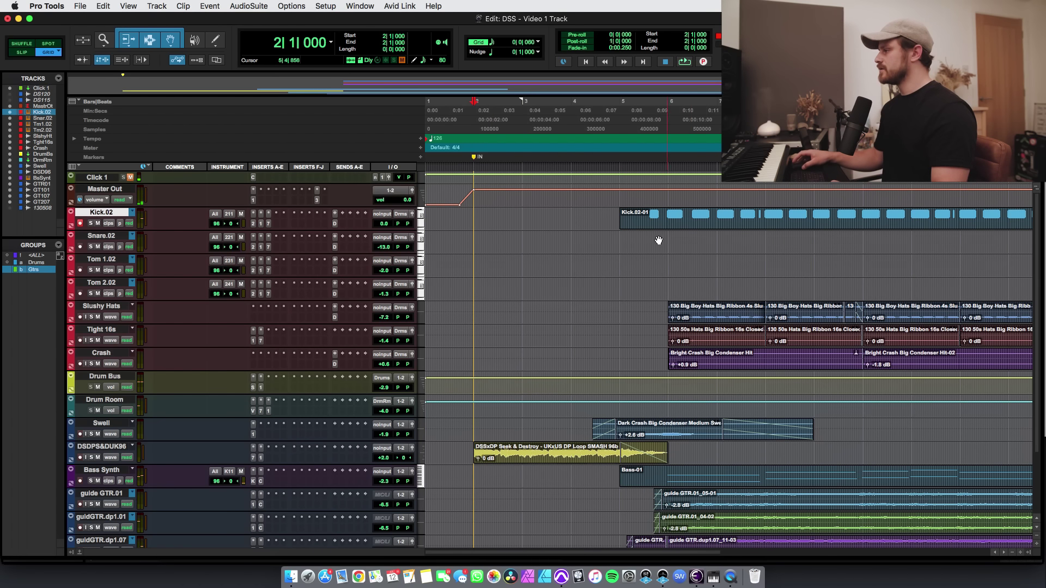
{"action": "key", "text": "super+bracketright"}
{"action": "scroll", "coordinate": [675, 238], "scroll_direction": "right", "scroll_amount": 3}
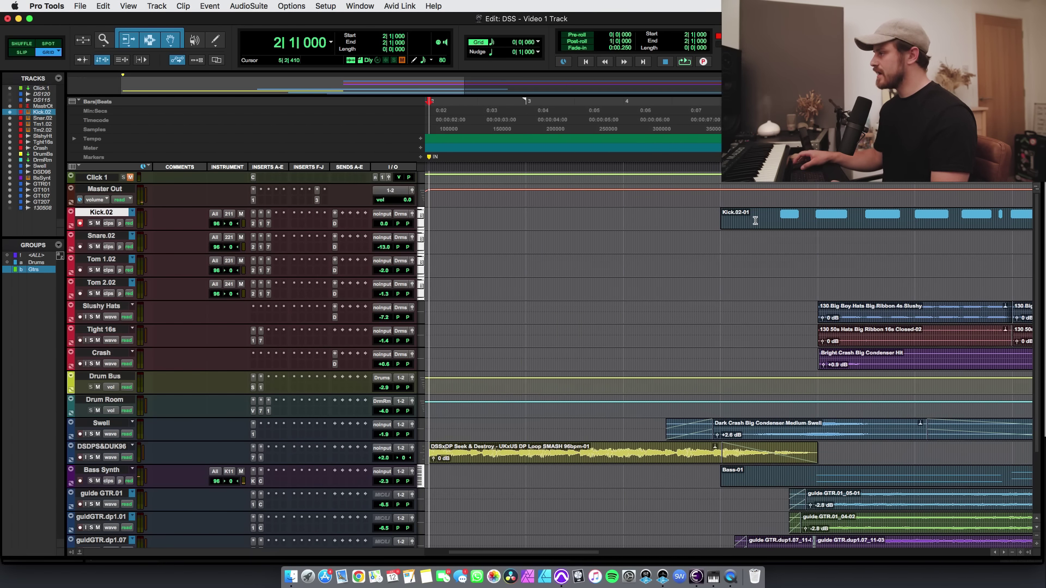
{"action": "double_click", "coordinate": [779, 223]}
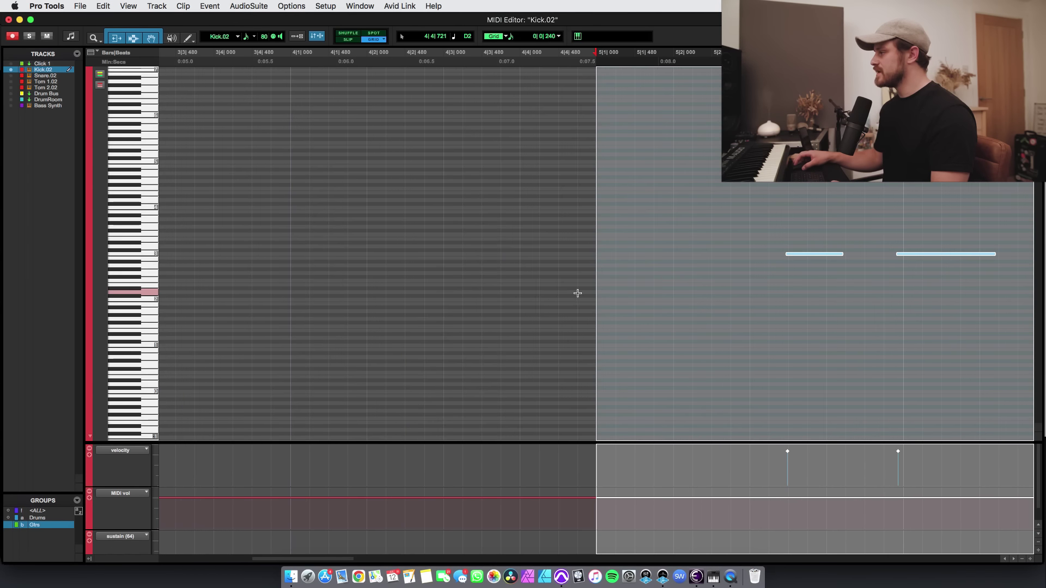
Examine the recorded kick notes' start positions against the grid along the whole part
{"action": "scroll", "coordinate": [577, 293], "scroll_direction": "right", "scroll_amount": 3}
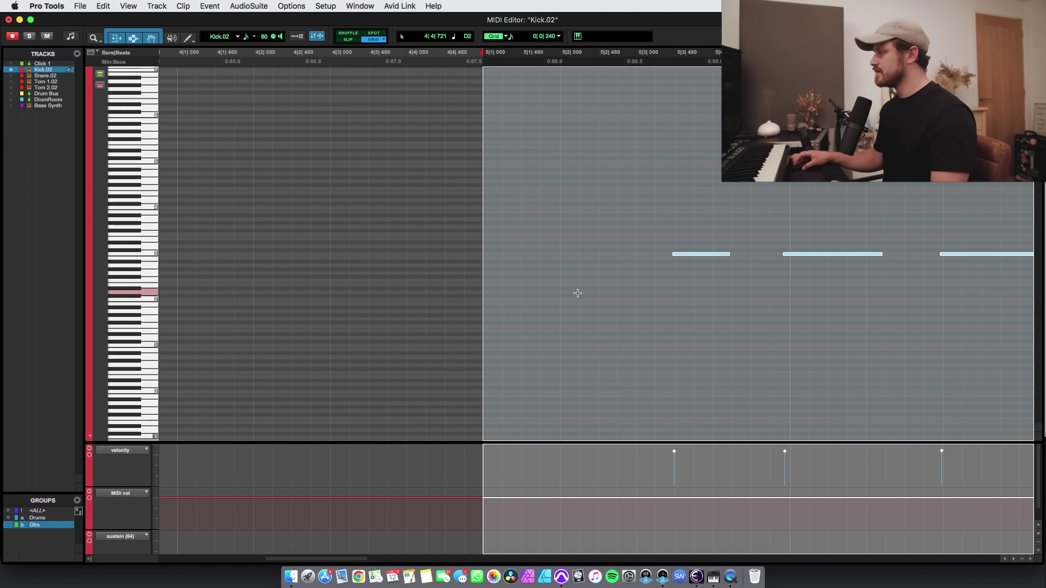
{"action": "left_click", "coordinate": [675, 255]}
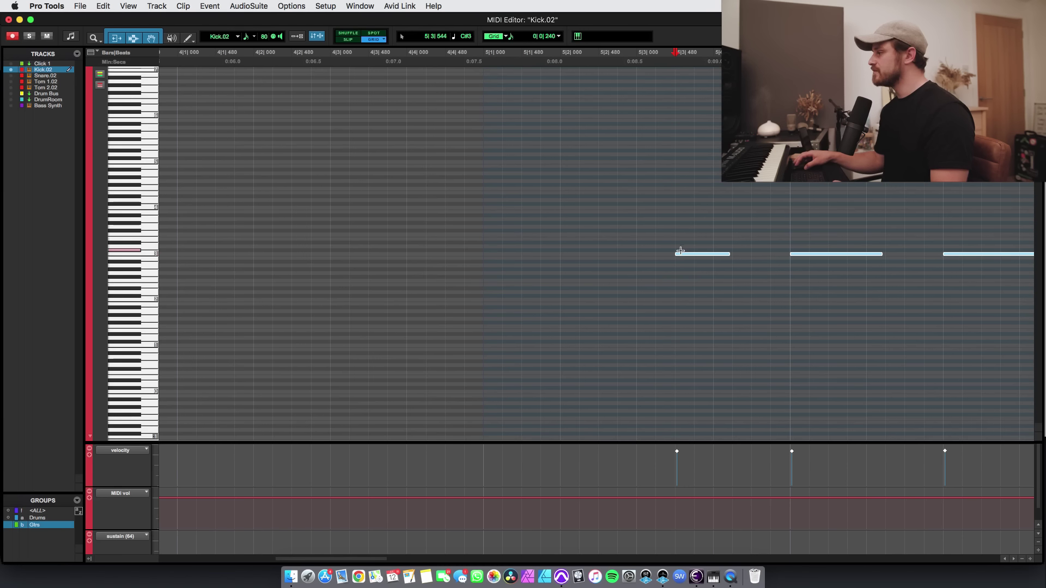
{"action": "scroll", "coordinate": [678, 256], "scroll_direction": "right", "scroll_amount": 5}
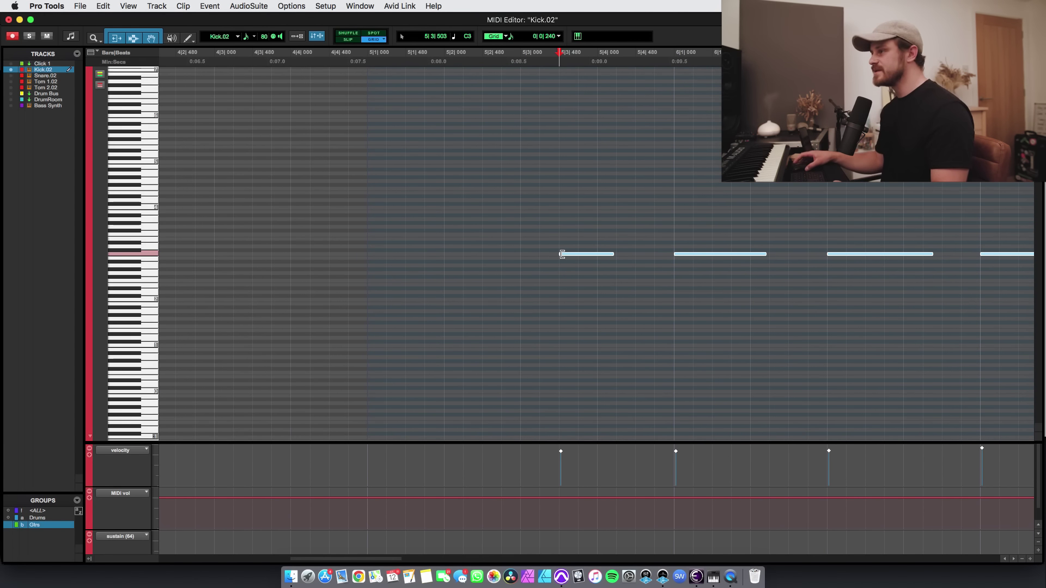
{"action": "scroll", "coordinate": [671, 258], "scroll_direction": "right", "scroll_amount": 20}
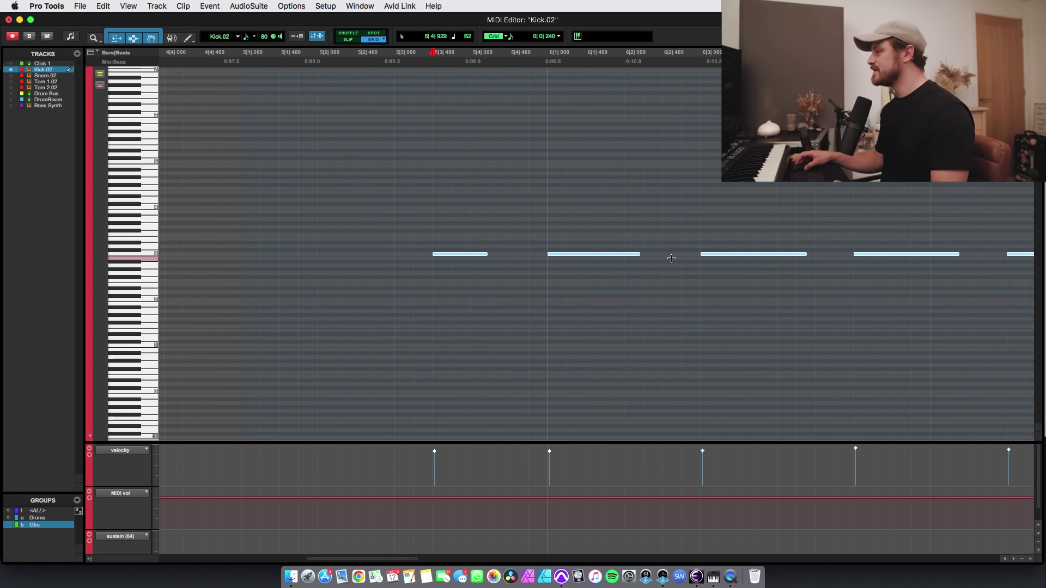
{"action": "scroll", "coordinate": [672, 258], "scroll_direction": "right", "scroll_amount": 12}
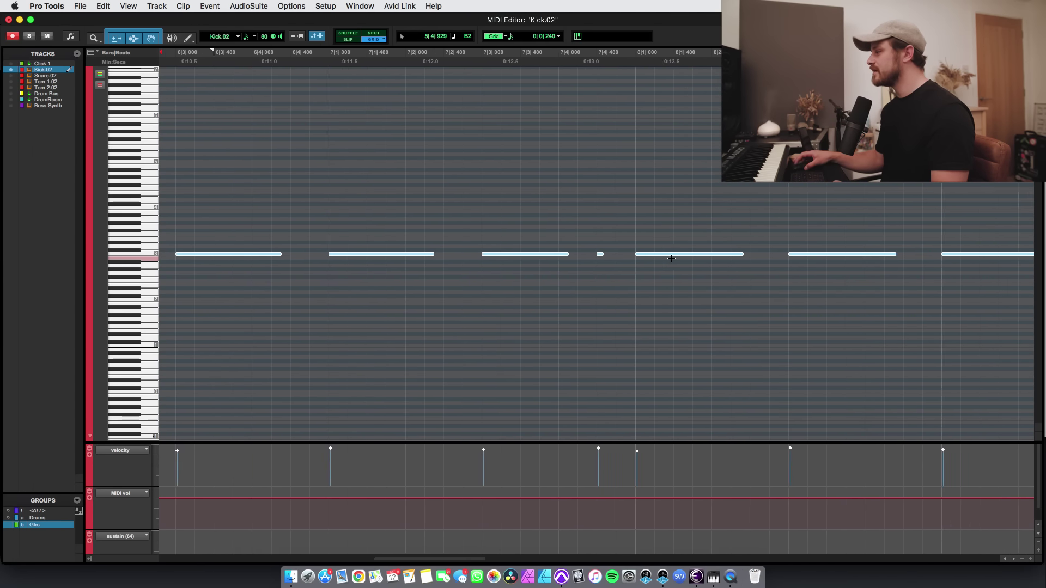
{"action": "scroll", "coordinate": [671, 258], "scroll_direction": "right", "scroll_amount": 20}
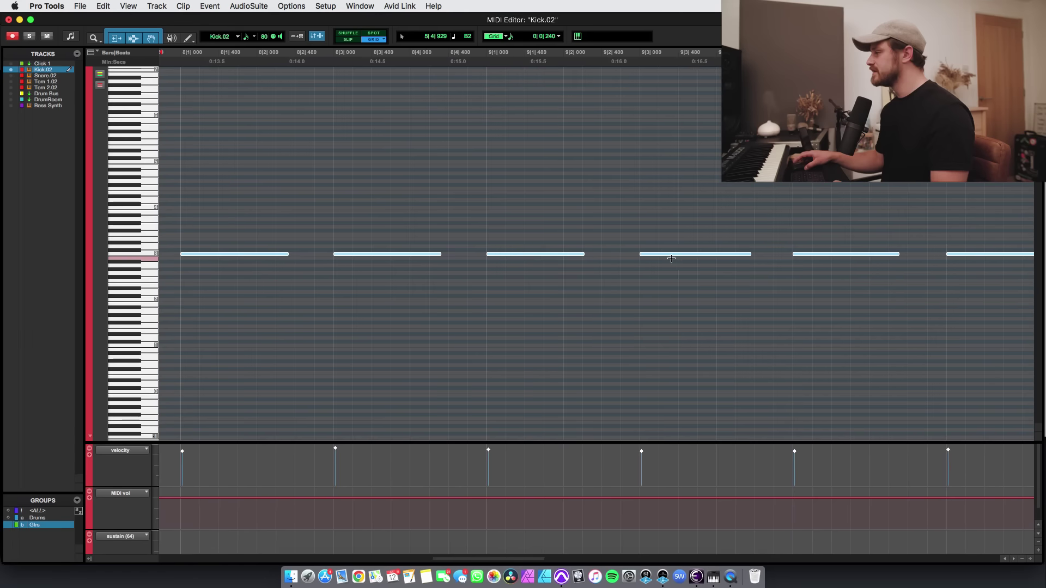
{"action": "scroll", "coordinate": [671, 258], "scroll_direction": "right", "scroll_amount": 20}
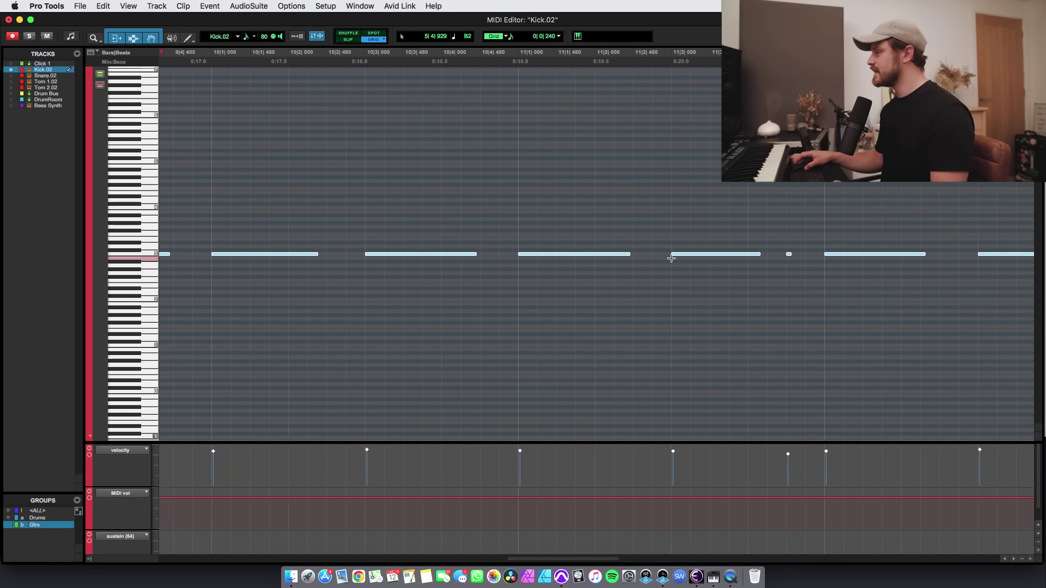
{"action": "scroll", "coordinate": [671, 258], "scroll_direction": "down", "scroll_amount": 10}
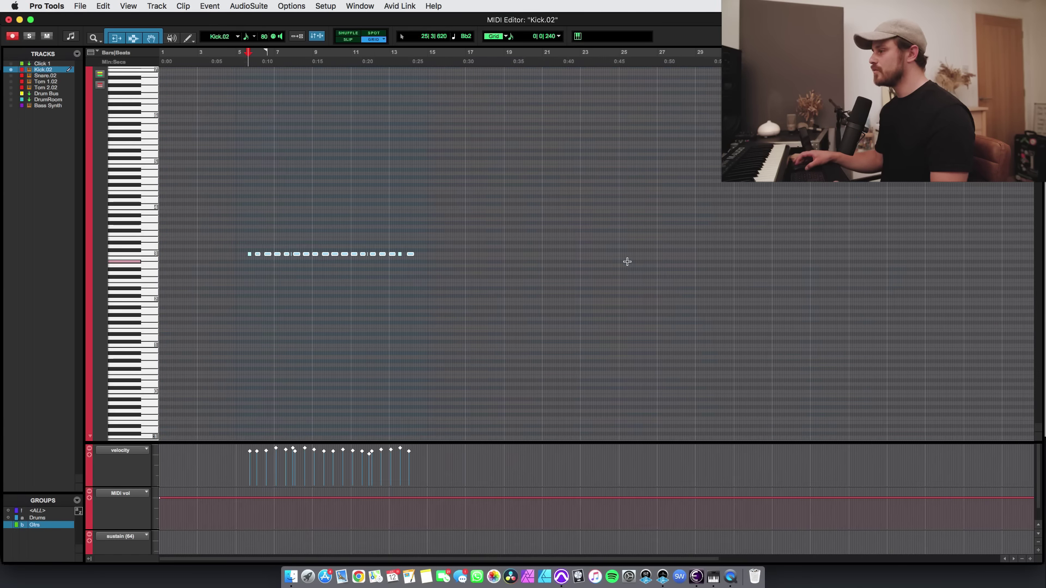
Play the kick part from just before its first note in bar 5 and stop after a few bars
{"action": "left_click", "coordinate": [497, 182]}
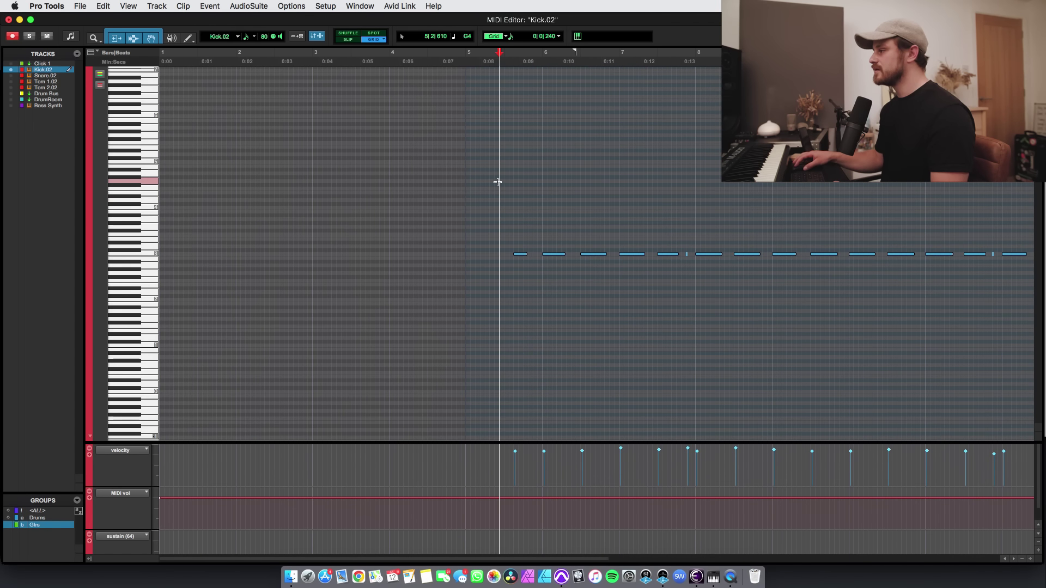
{"action": "key", "text": "space"}
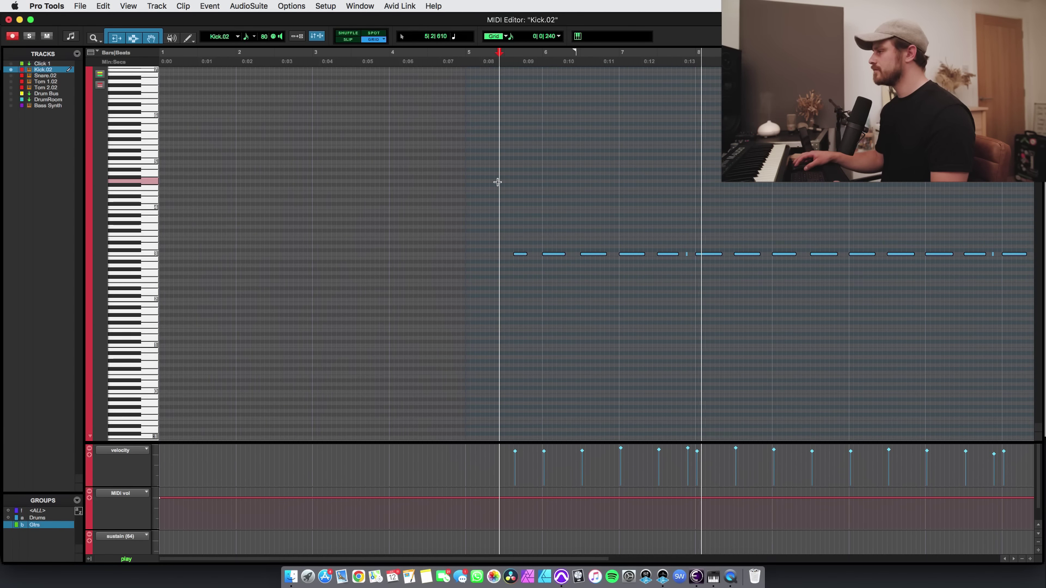
{"action": "key", "text": "space"}
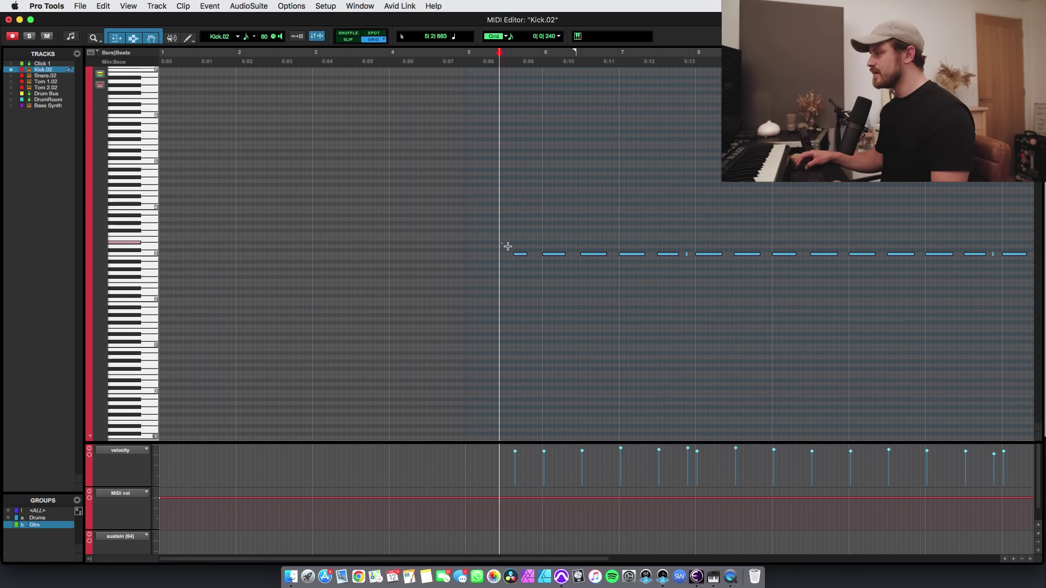
Select the first kick note at 5|3|480 and close the MIDI Editor to return to the Edit window
{"action": "left_click_drag", "start_coordinate": [501, 244], "coordinate": [534, 269]}
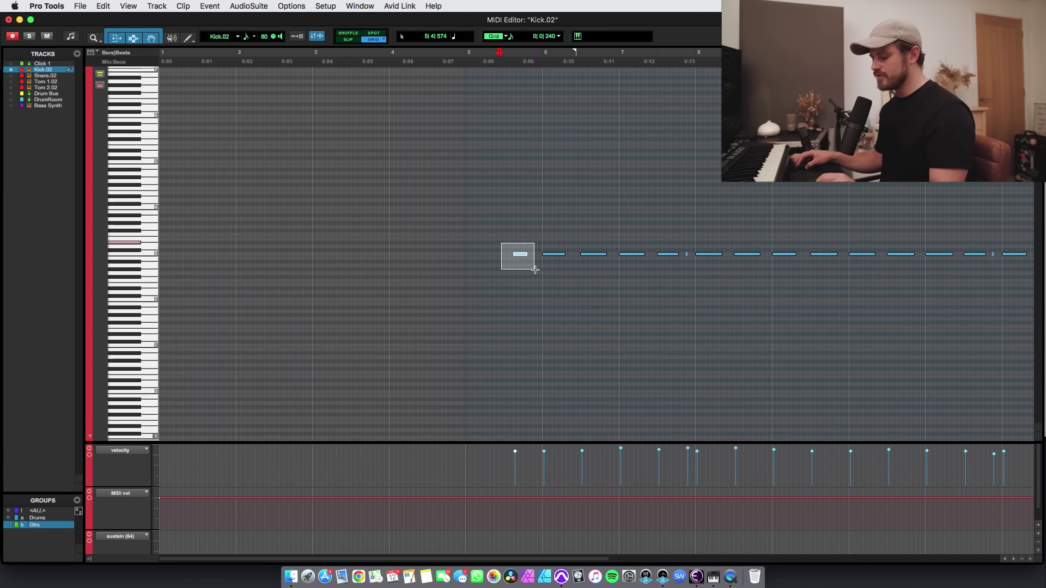
{"action": "left_click_drag", "start_coordinate": [501, 243], "coordinate": [535, 270]}
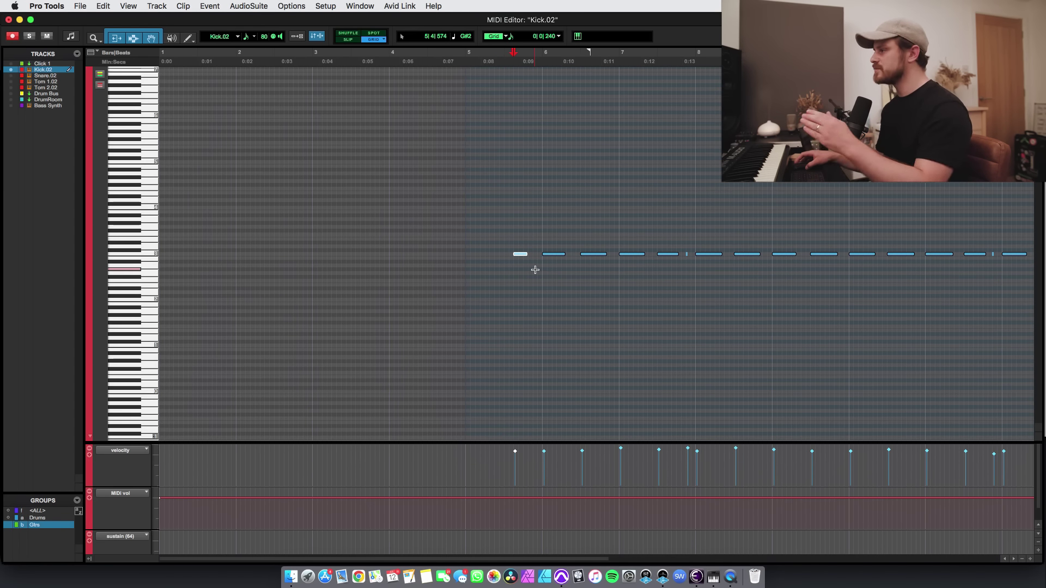
{"action": "key", "text": "super+w"}
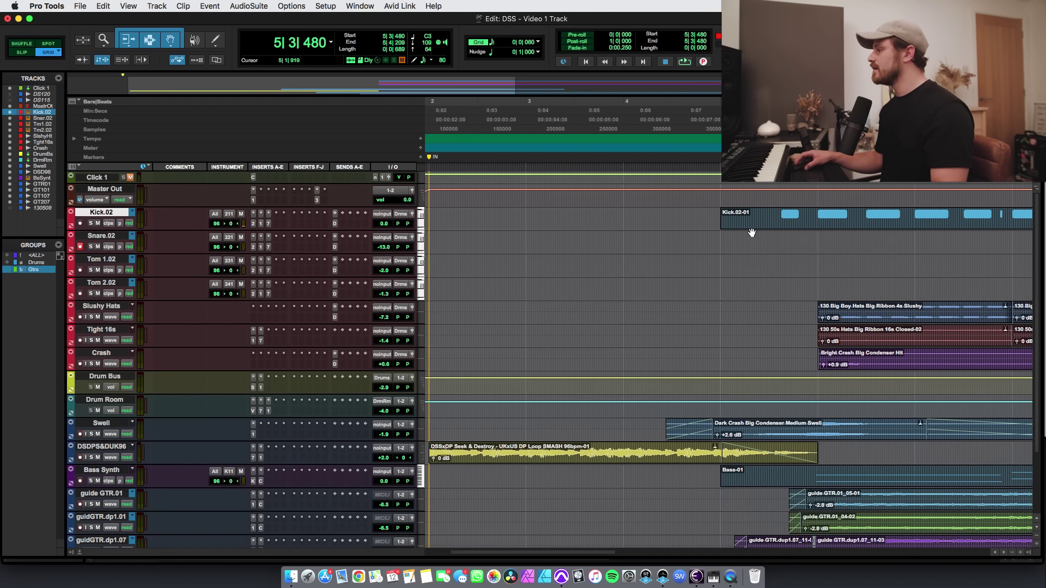
{"action": "scroll", "coordinate": [700, 236], "scroll_direction": "right", "scroll_amount": 5}
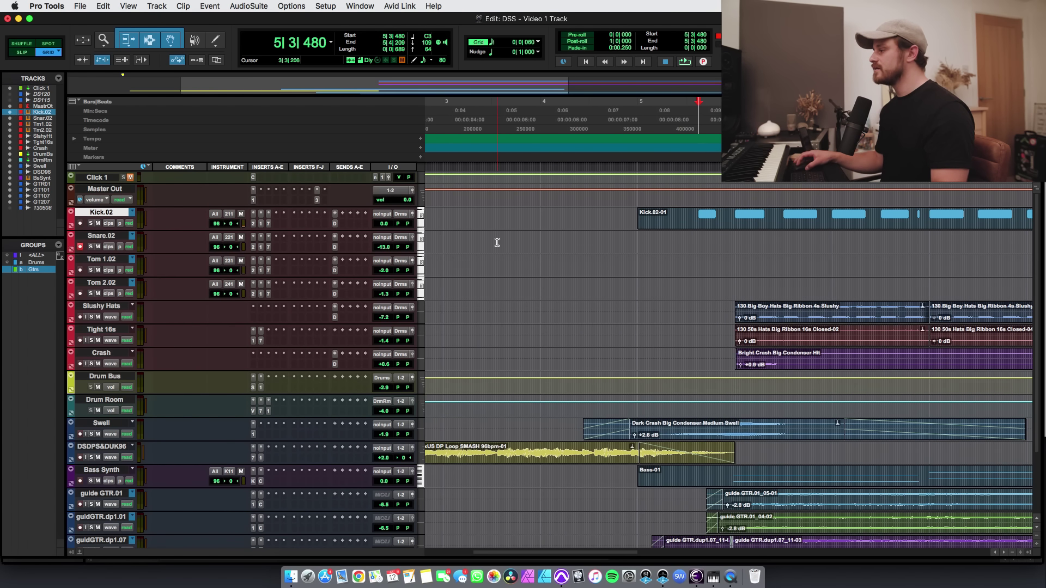
Record the snare part on the Snare.02 track from 2|1|000 through the drum section and stop in bar 15
{"action": "scroll", "coordinate": [497, 243], "scroll_direction": "left", "scroll_amount": 5}
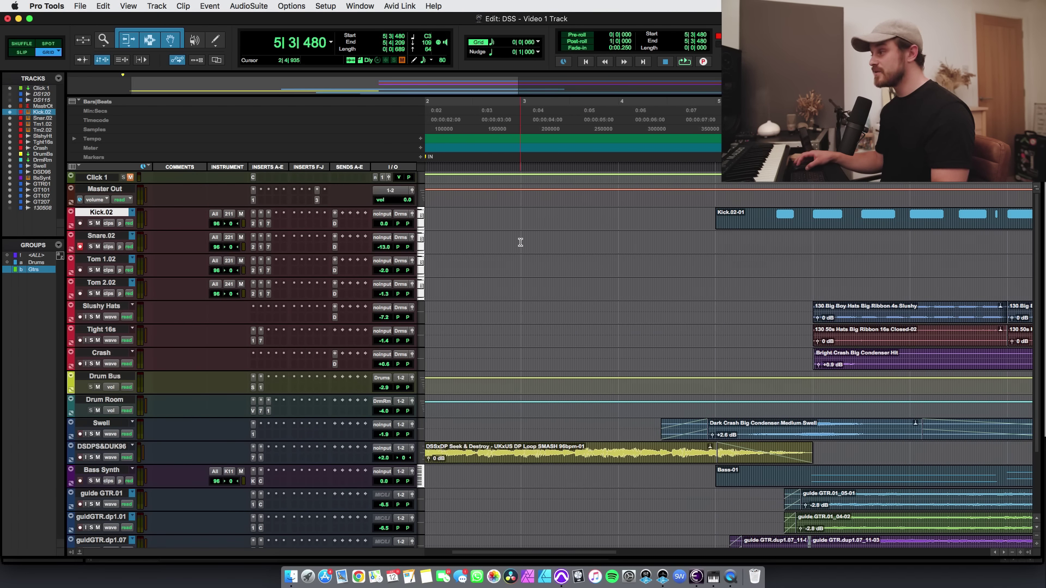
{"action": "scroll", "coordinate": [521, 242], "scroll_direction": "down", "scroll_amount": 2}
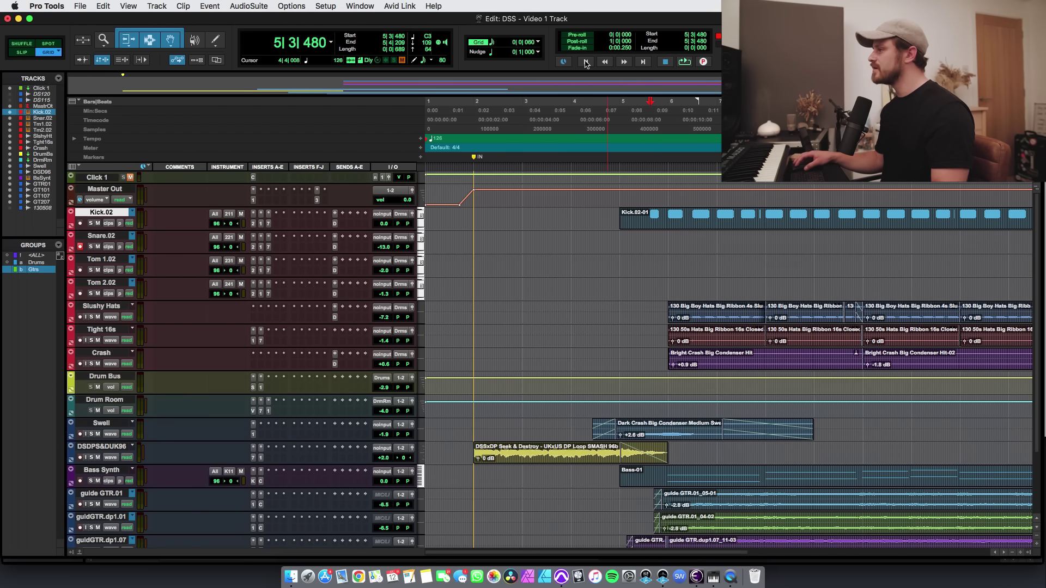
{"action": "left_click", "coordinate": [585, 62]}
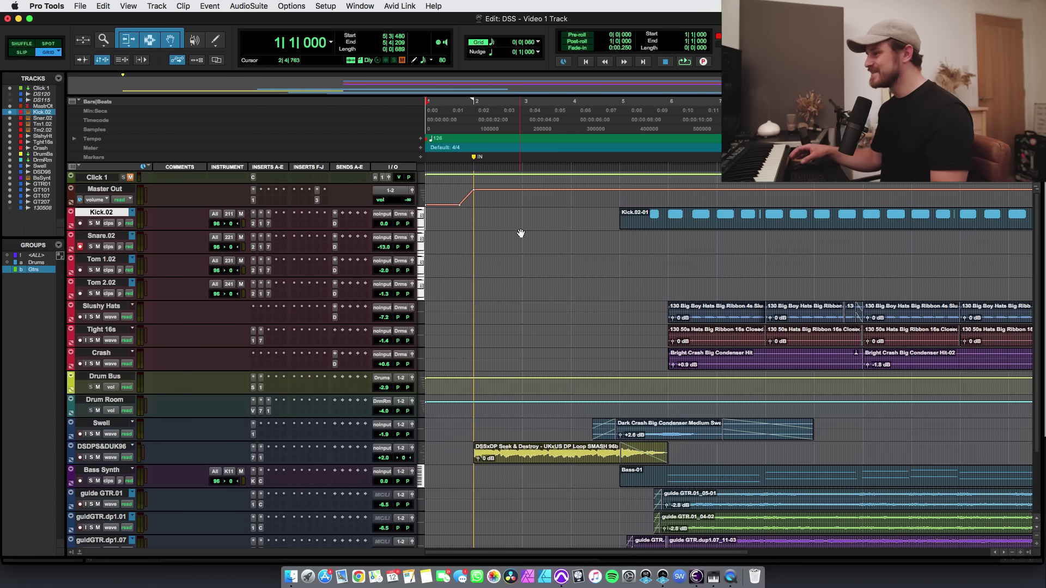
{"action": "left_click", "coordinate": [475, 172]}
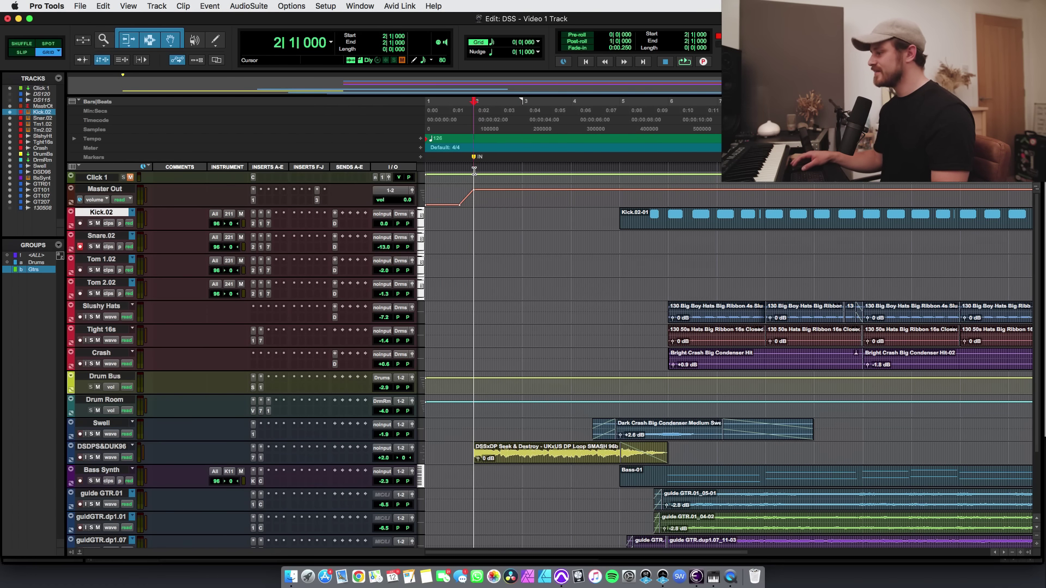
{"action": "key", "text": "super+space"}
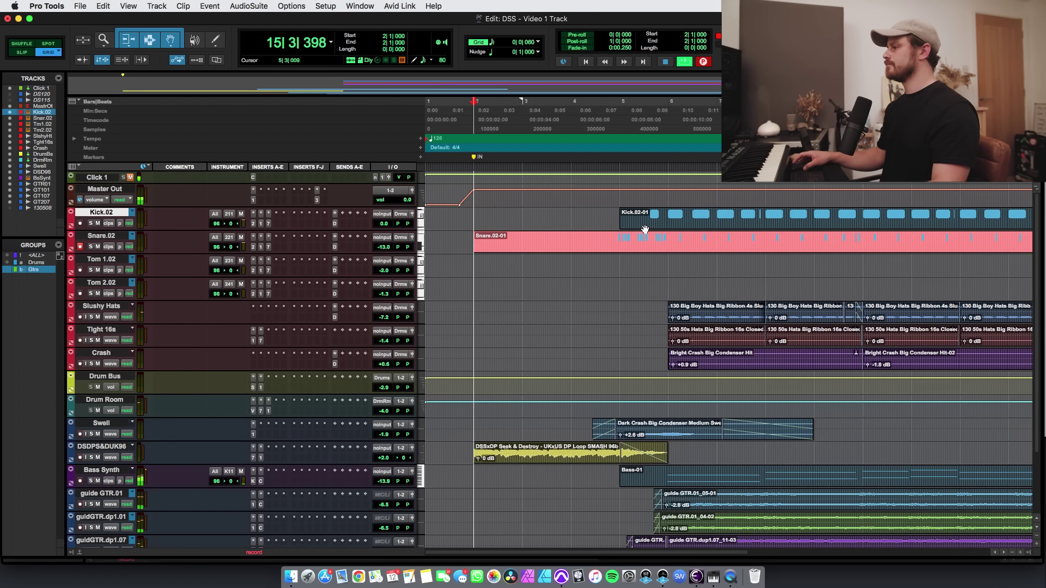
{"action": "key", "text": "space"}
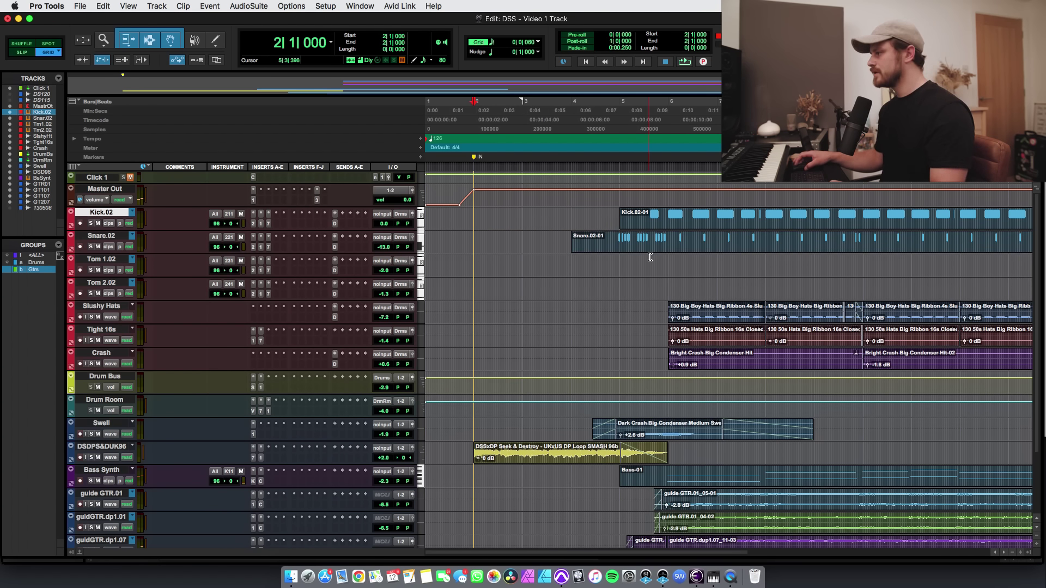
Open the recorded Snare.02 clip in the MIDI Editor and shift all its notes so the first one starts at 5|1|000
{"action": "scroll", "coordinate": [650, 257], "scroll_direction": "right", "scroll_amount": 3}
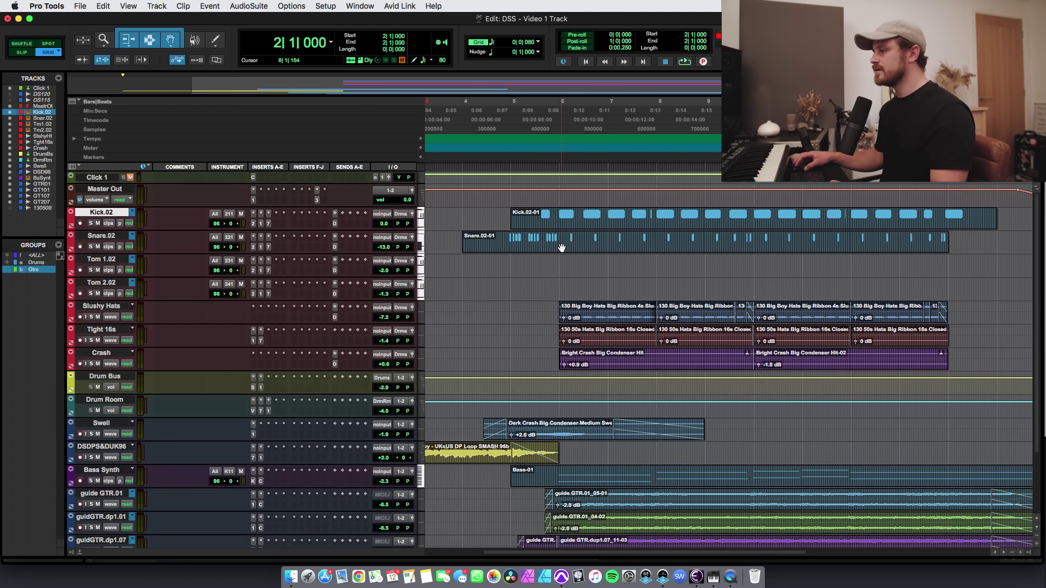
{"action": "double_click", "coordinate": [562, 248]}
{"action": "key", "text": "super+bracketright"}
{"action": "scroll", "coordinate": [619, 259], "scroll_direction": "right", "scroll_amount": 5}
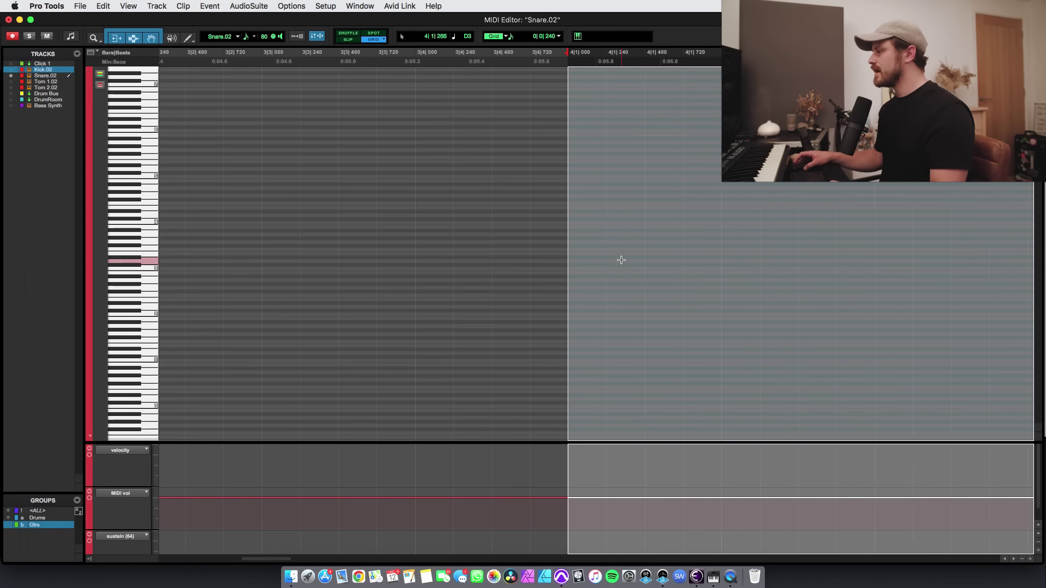
{"action": "scroll", "coordinate": [621, 260], "scroll_direction": "right", "scroll_amount": 5}
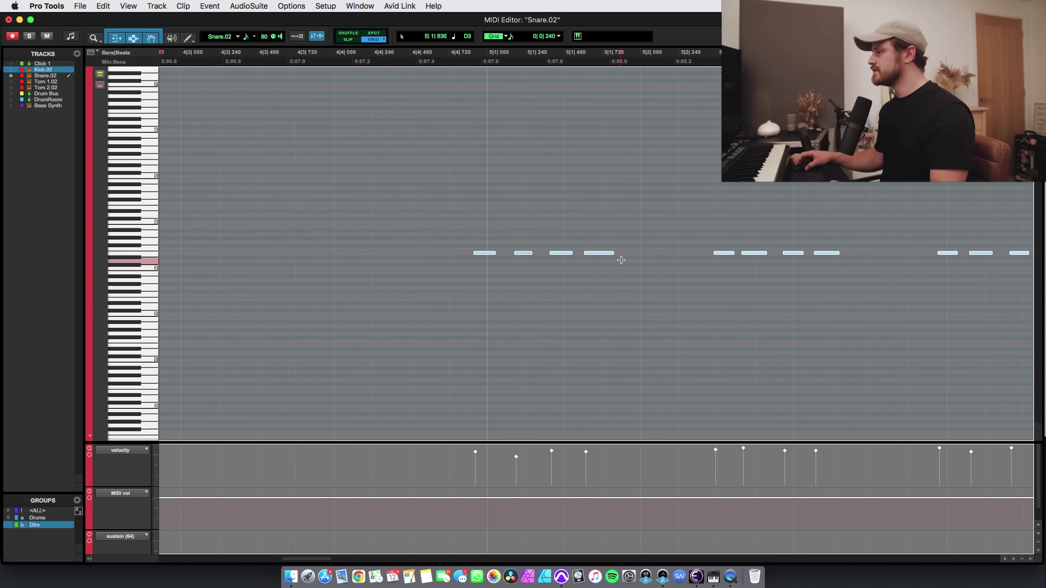
{"action": "scroll", "coordinate": [479, 254], "scroll_direction": "right", "scroll_amount": 1}
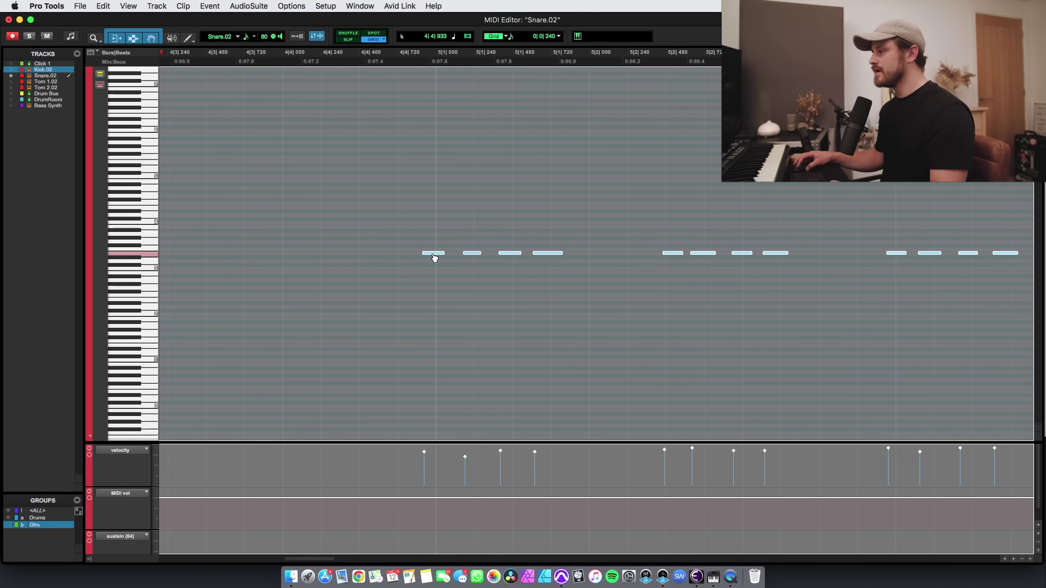
{"action": "left_click_drag", "start_coordinate": [434, 257], "coordinate": [439, 257]}
{"action": "left_click", "coordinate": [336, 225]}
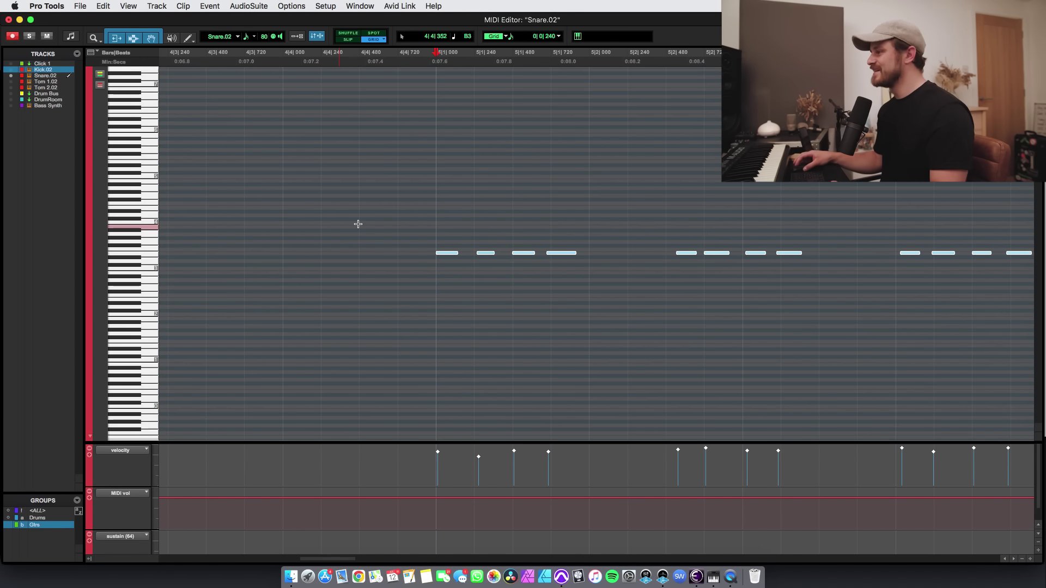
Play the shifted snare part from bar 4 and again from around beat 3 of bar 9 to check its timing
{"action": "left_click", "coordinate": [320, 170]}
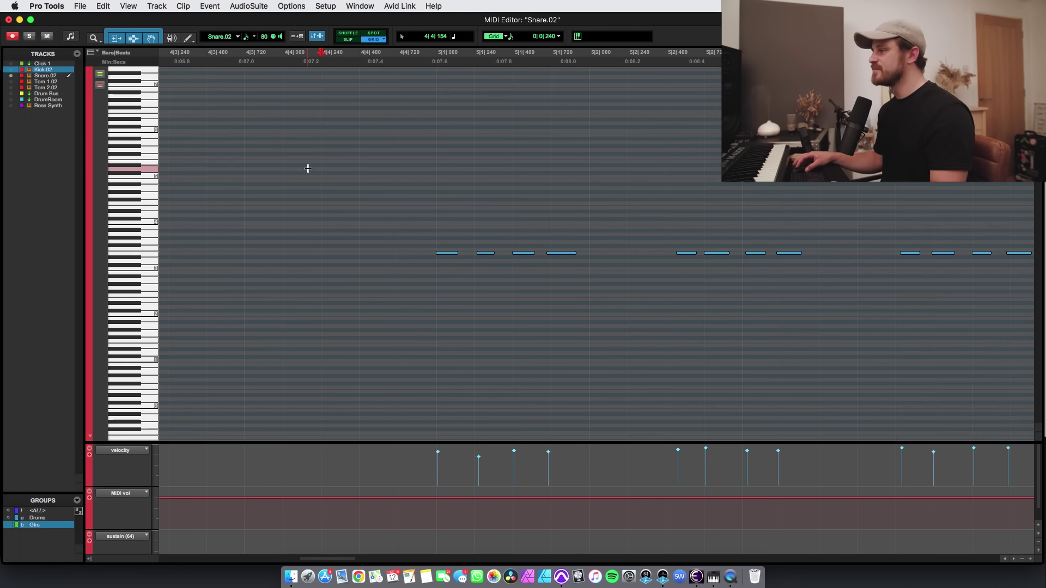
{"action": "left_click", "coordinate": [280, 142]}
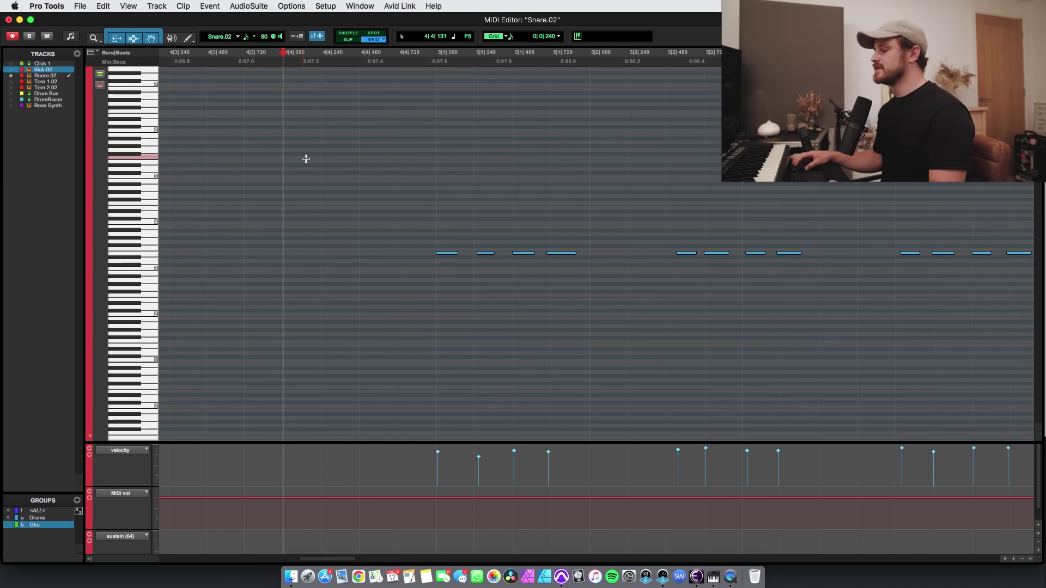
{"action": "key", "text": "space"}
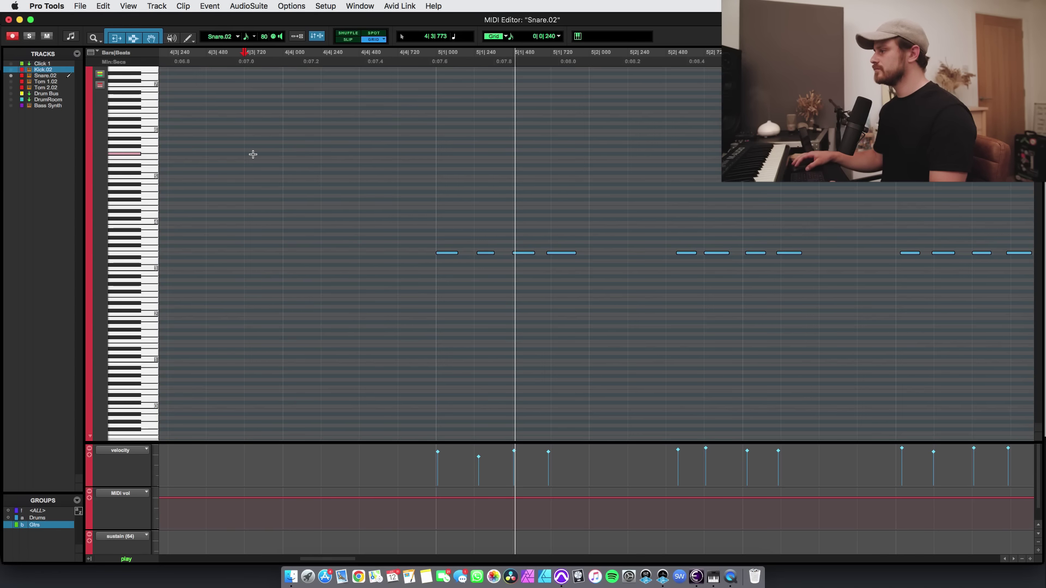
{"action": "key", "text": "r"}
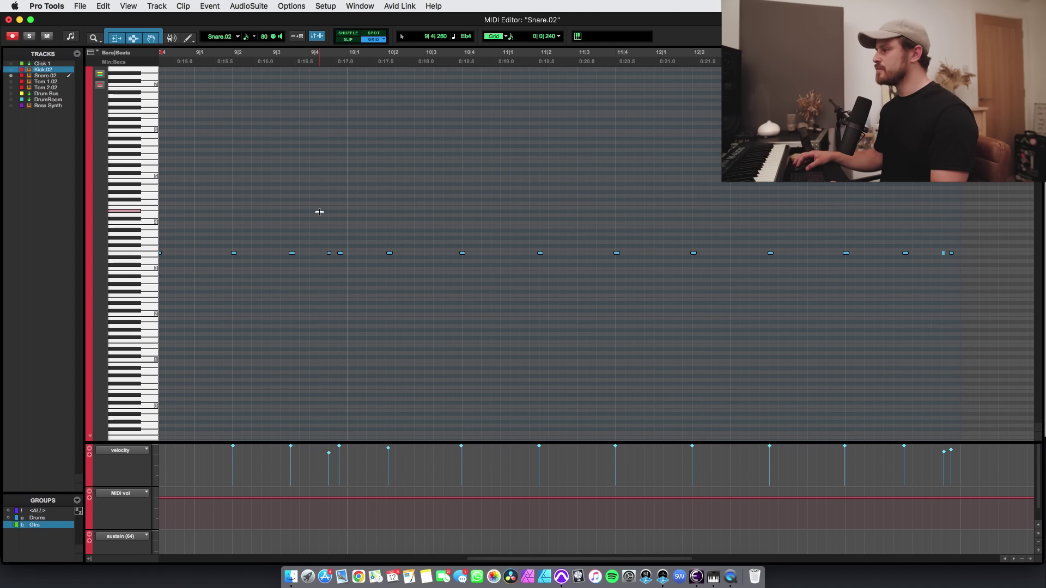
{"action": "scroll", "coordinate": [307, 205], "scroll_direction": "left", "scroll_amount": 5}
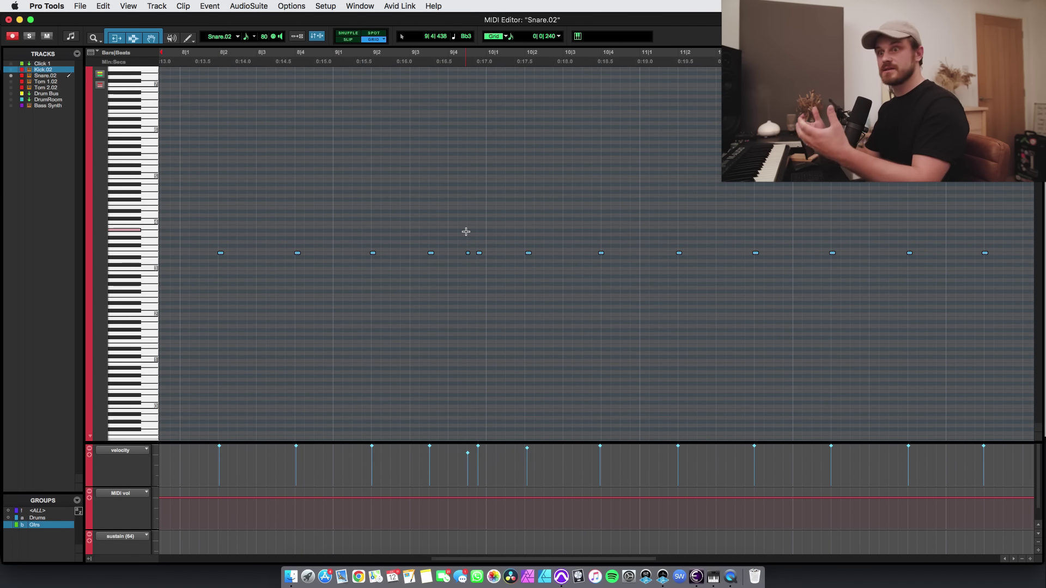
{"action": "left_click", "coordinate": [420, 223]}
{"action": "key", "text": "space"}
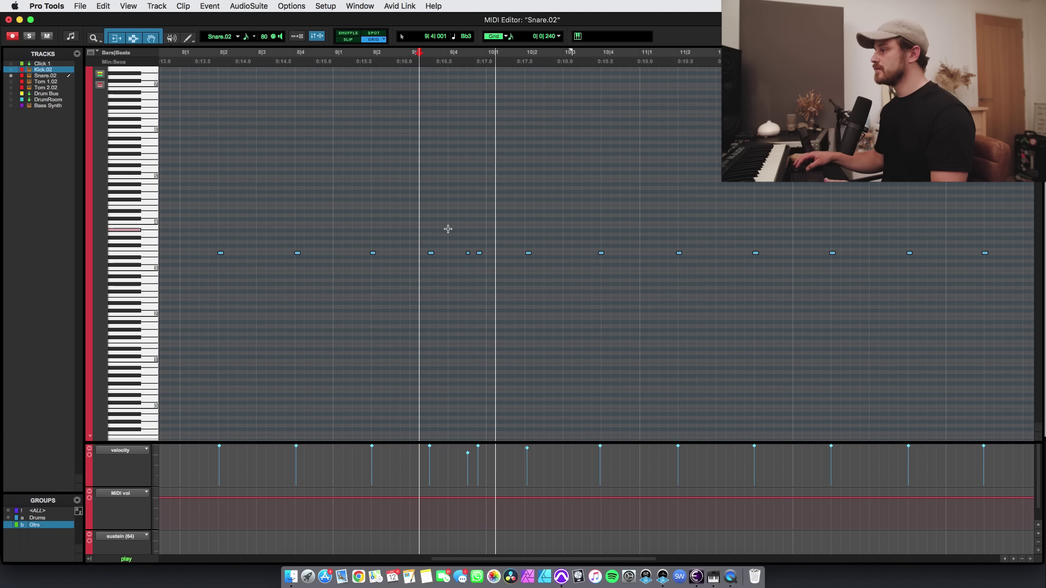
Delete the two extra snare notes between 9|4 and 10|1
{"action": "left_click_drag", "start_coordinate": [448, 229], "coordinate": [492, 271]}
{"action": "left_click_drag", "start_coordinate": [493, 272], "coordinate": [492, 272]}
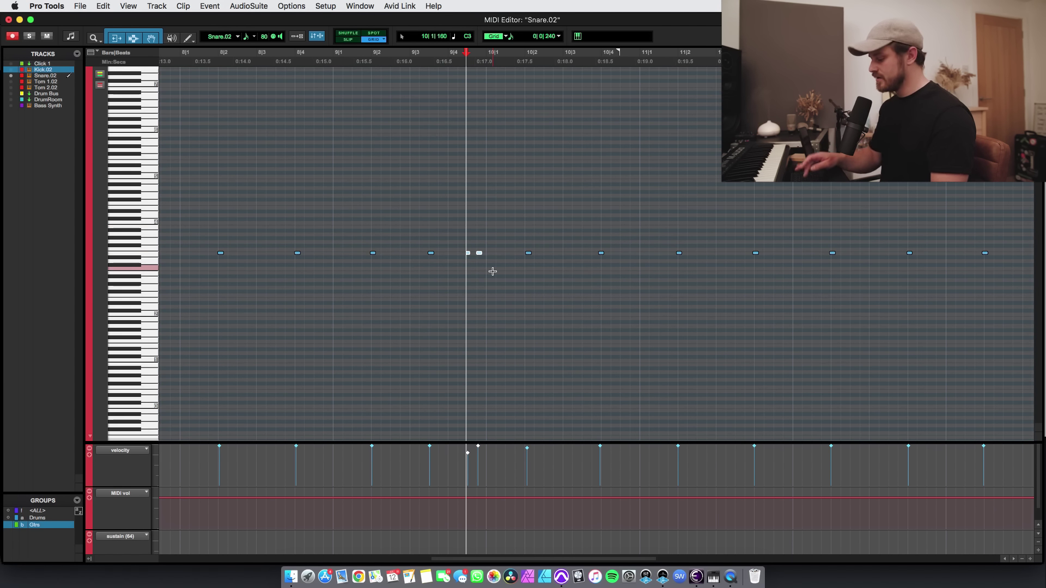
{"action": "key", "text": "Delete"}
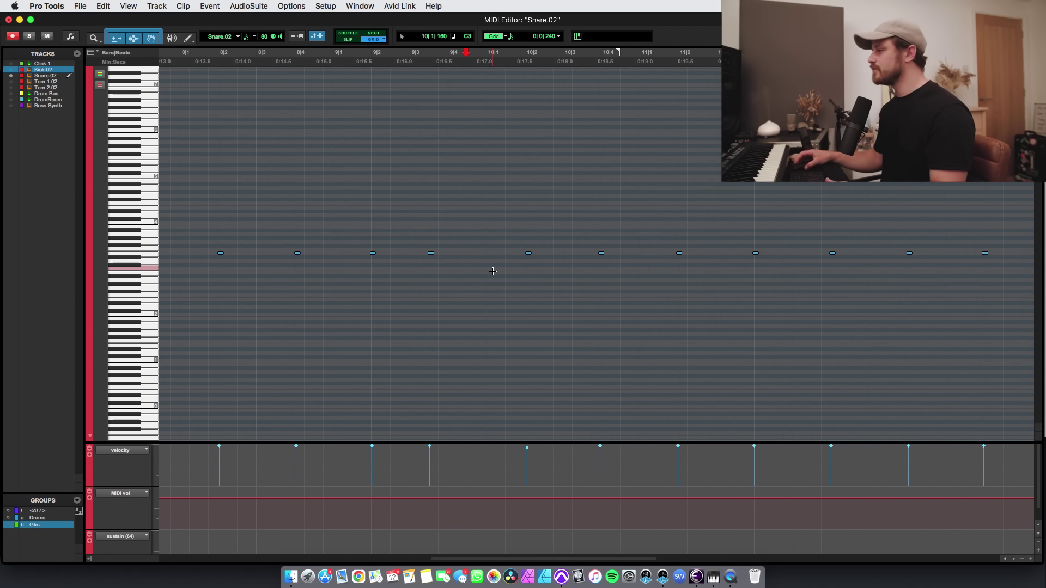
Quantize the snare notes from 8|4 to the end of the part to the grid
{"action": "scroll", "coordinate": [547, 271], "scroll_direction": "left", "scroll_amount": 10}
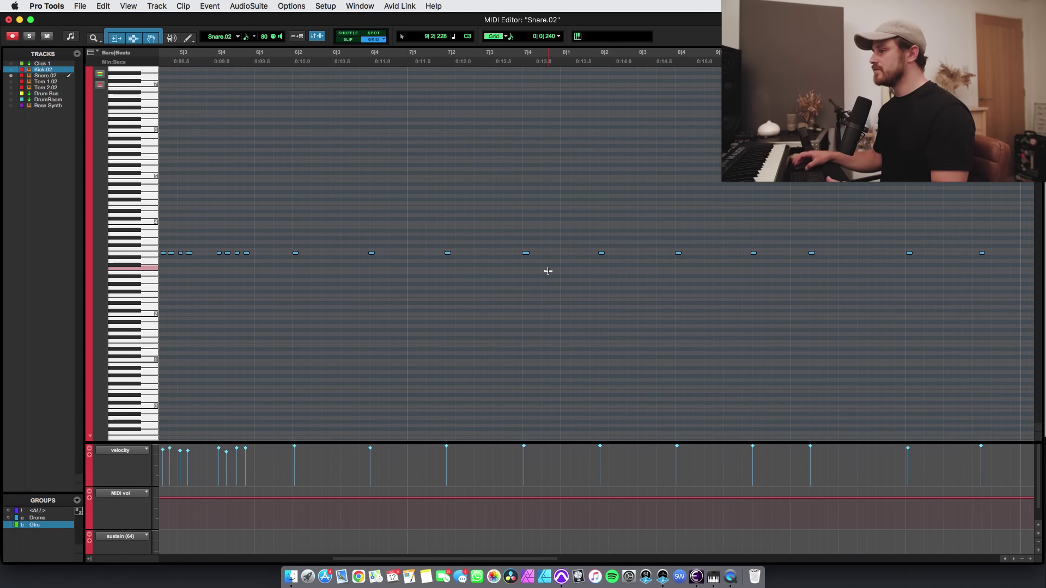
{"action": "scroll", "coordinate": [548, 271], "scroll_direction": "left", "scroll_amount": 5}
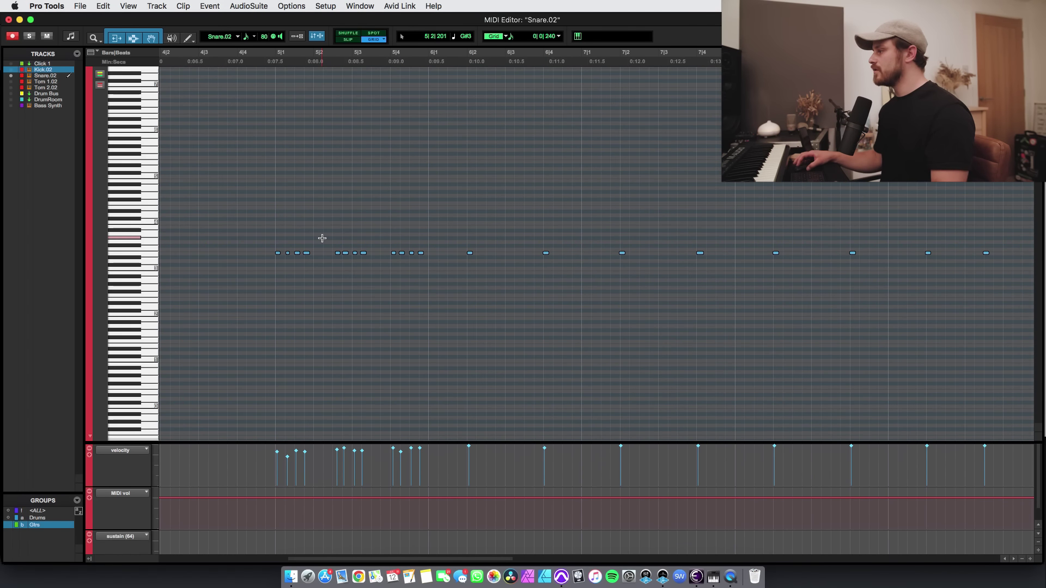
{"action": "scroll", "coordinate": [752, 240], "scroll_direction": "right", "scroll_amount": 10}
{"action": "key", "text": "super+bracketright"}
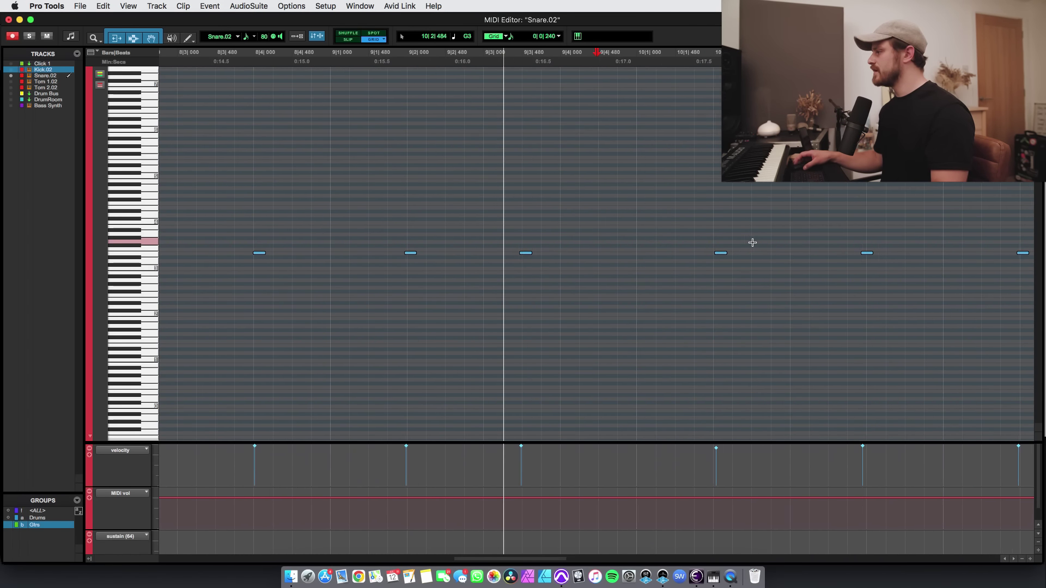
{"action": "scroll", "coordinate": [752, 242], "scroll_direction": "right", "scroll_amount": 3}
{"action": "scroll", "coordinate": [752, 240], "scroll_direction": "left", "scroll_amount": 4}
{"action": "left_click_drag", "start_coordinate": [264, 207], "coordinate": [793, 305]}
{"action": "scroll", "coordinate": [653, 299], "scroll_direction": "left", "scroll_amount": 4}
{"action": "key", "text": "super+bracketright"}
{"action": "key", "text": "super+bracketright"}
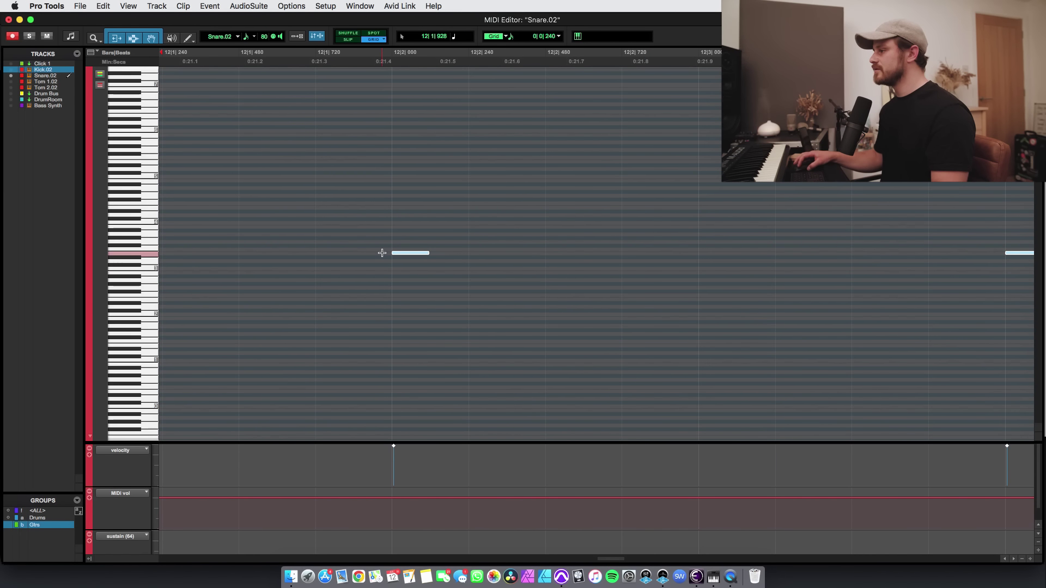
Quantize the earlier snare notes, including the opening fill in bar 5, and close the MIDI Editor
{"action": "key", "text": "super+bracketleft"}
{"action": "key", "text": "super+bracketleft"}
{"action": "key", "text": "super+bracketleft"}
{"action": "scroll", "coordinate": [446, 271], "scroll_direction": "left", "scroll_amount": 3}
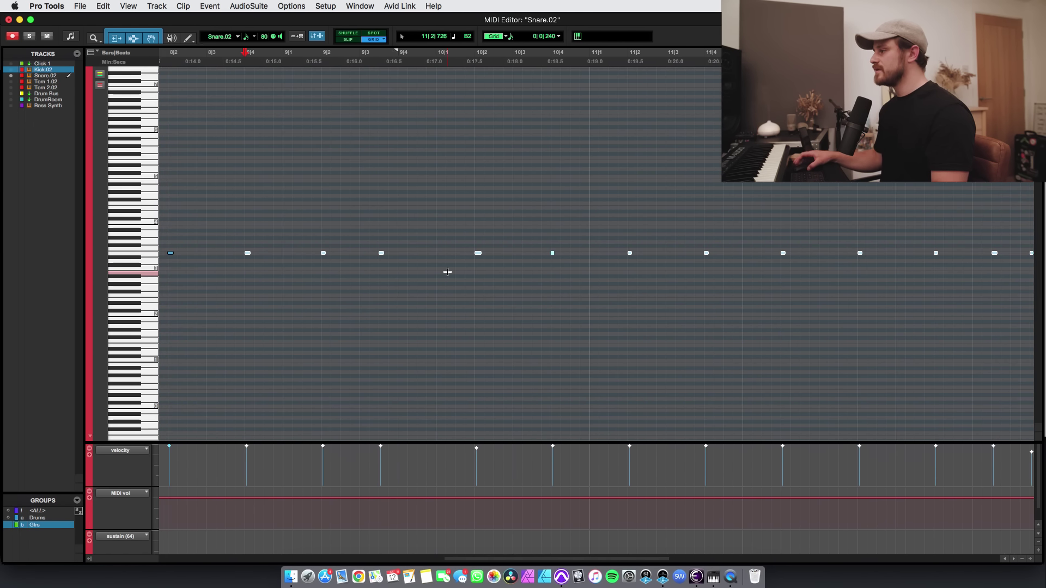
{"action": "scroll", "coordinate": [446, 271], "scroll_direction": "left", "scroll_amount": 3}
{"action": "key", "text": "super+w"}
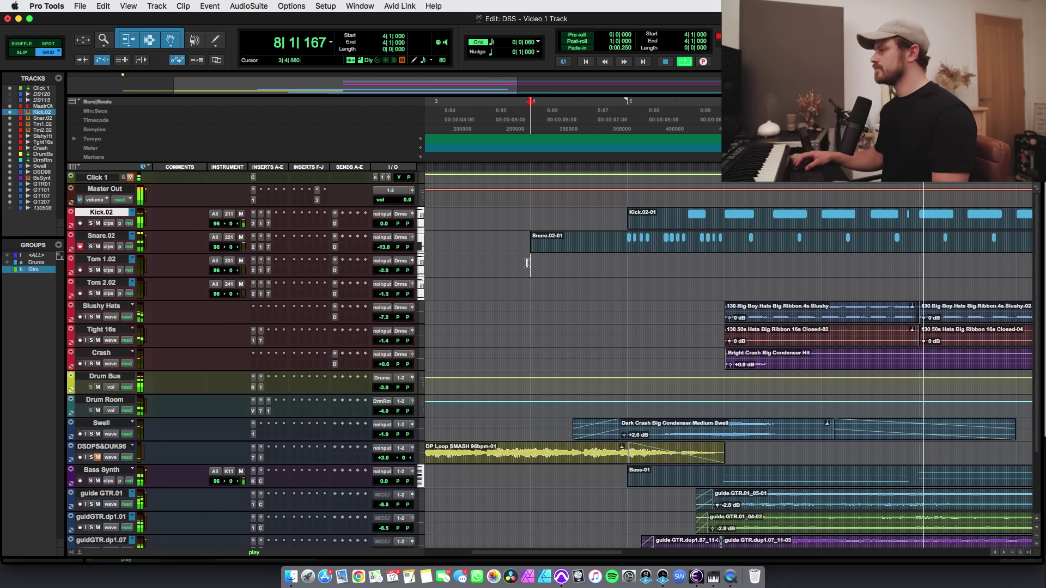
Stop the playback in bar 8 and reopen the Snare.02 clip in the MIDI Editor
{"action": "key", "text": "space"}
{"action": "key", "text": "super+bracketleft"}
{"action": "key", "text": "super+bracketleft"}
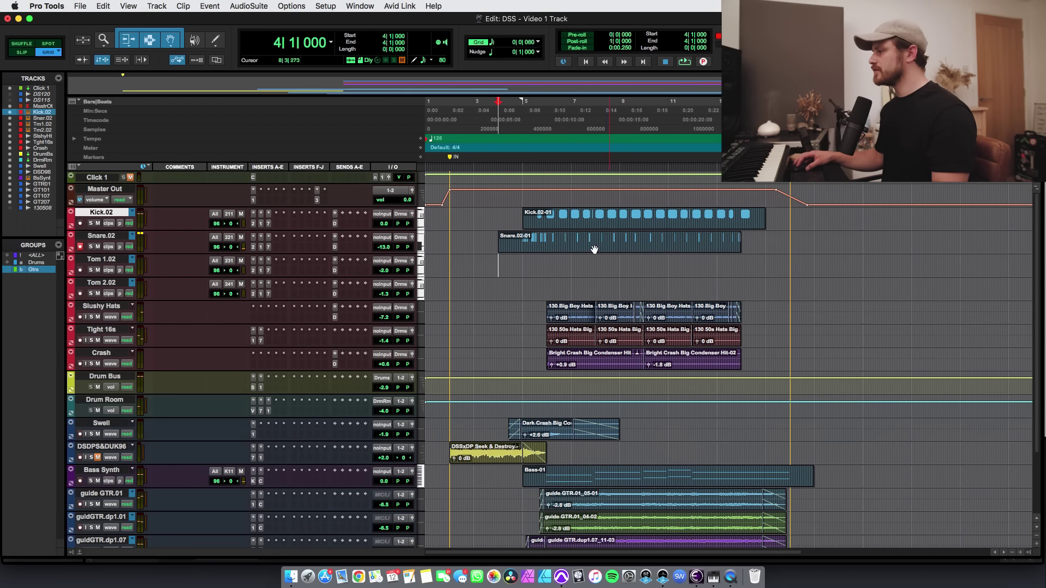
{"action": "double_click", "coordinate": [561, 250]}
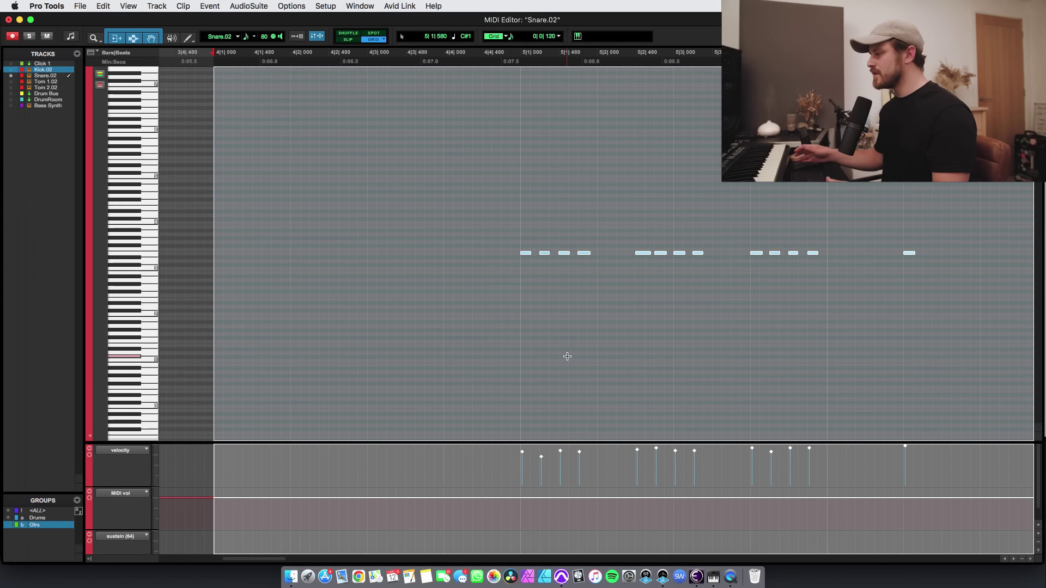
Select the twelve snare fill notes in bar 5 and set all their velocities to 85 with Change Velocity
{"action": "left_click", "coordinate": [477, 466]}
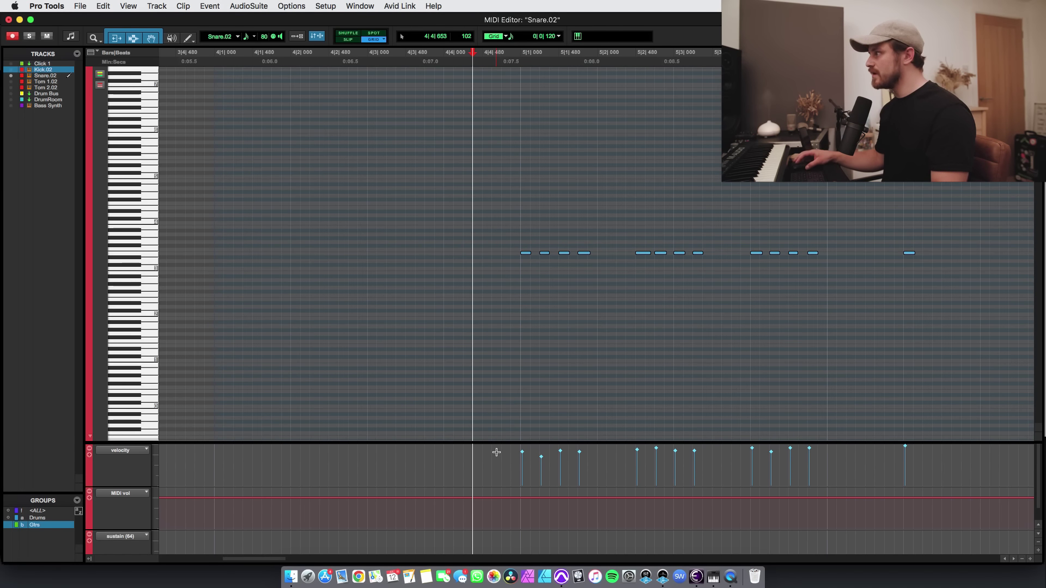
{"action": "key", "text": "t"}
{"action": "scroll", "coordinate": [496, 452], "scroll_direction": "right", "scroll_amount": 5}
{"action": "key", "text": "r"}
{"action": "scroll", "coordinate": [497, 452], "scroll_direction": "right", "scroll_amount": 4}
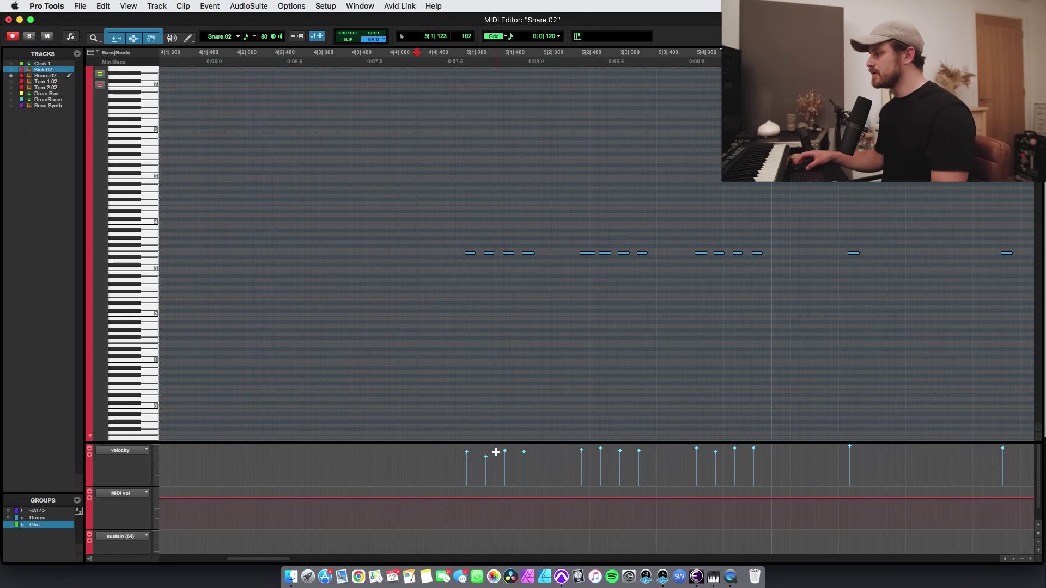
{"action": "key", "text": "r"}
{"action": "key", "text": "r"}
{"action": "left_click", "coordinate": [453, 448]}
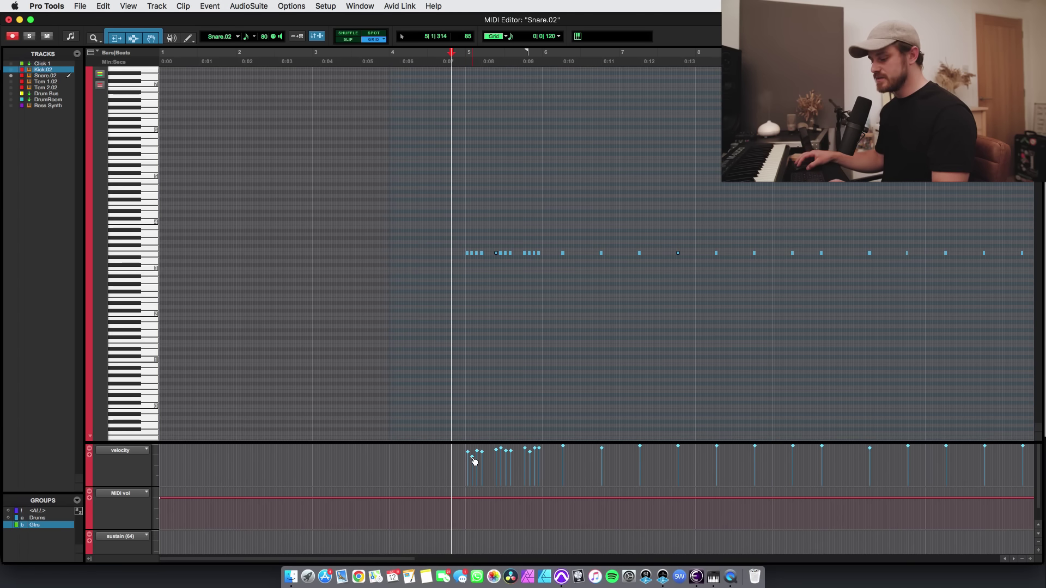
{"action": "key", "text": "super+bracketright"}
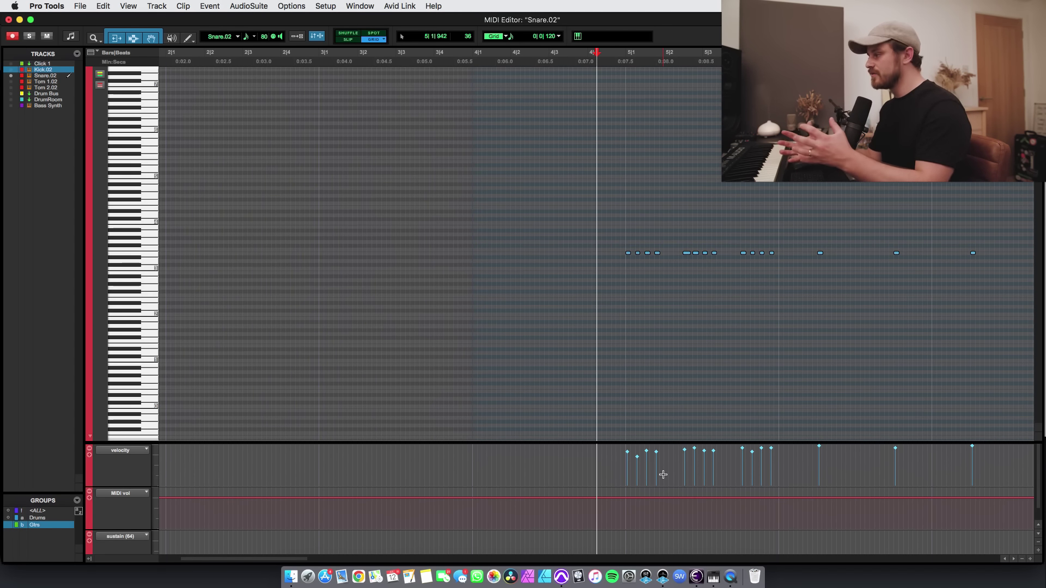
{"action": "left_click_drag", "start_coordinate": [663, 475], "coordinate": [773, 474]}
{"action": "right_click", "coordinate": [774, 474]}
{"action": "mouse_move", "coordinate": [817, 501]}
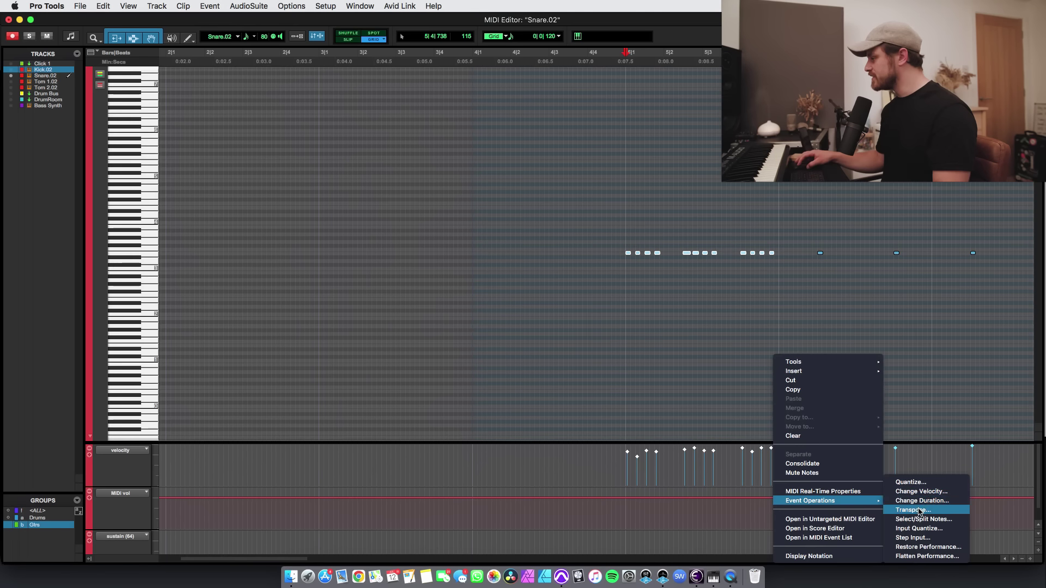
{"action": "left_click", "coordinate": [921, 491]}
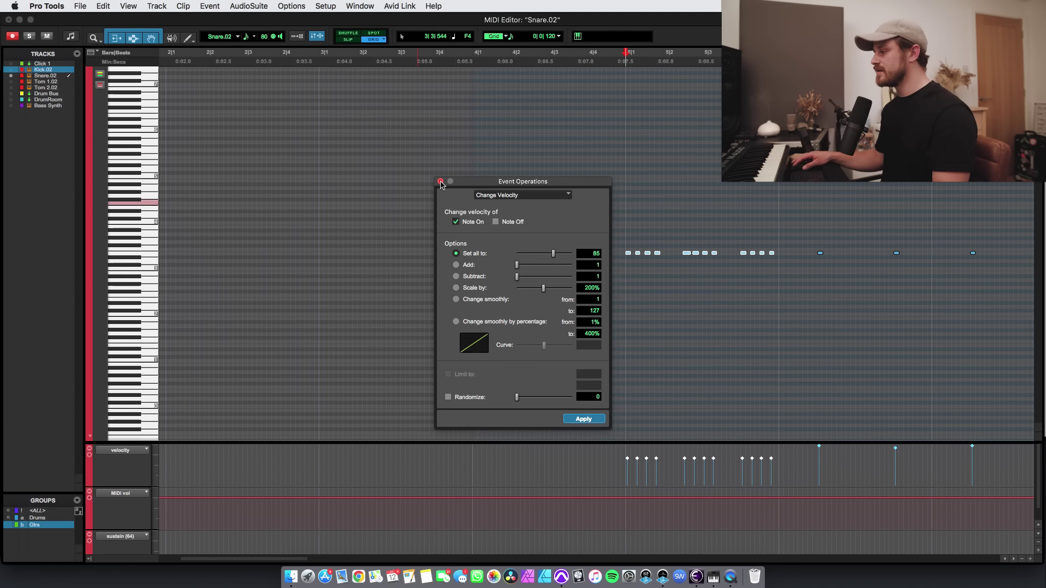
{"action": "left_click", "coordinate": [441, 182]}
Play the edited snare fill from near beat 2 of bar 4
{"action": "left_click", "coordinate": [507, 449]}
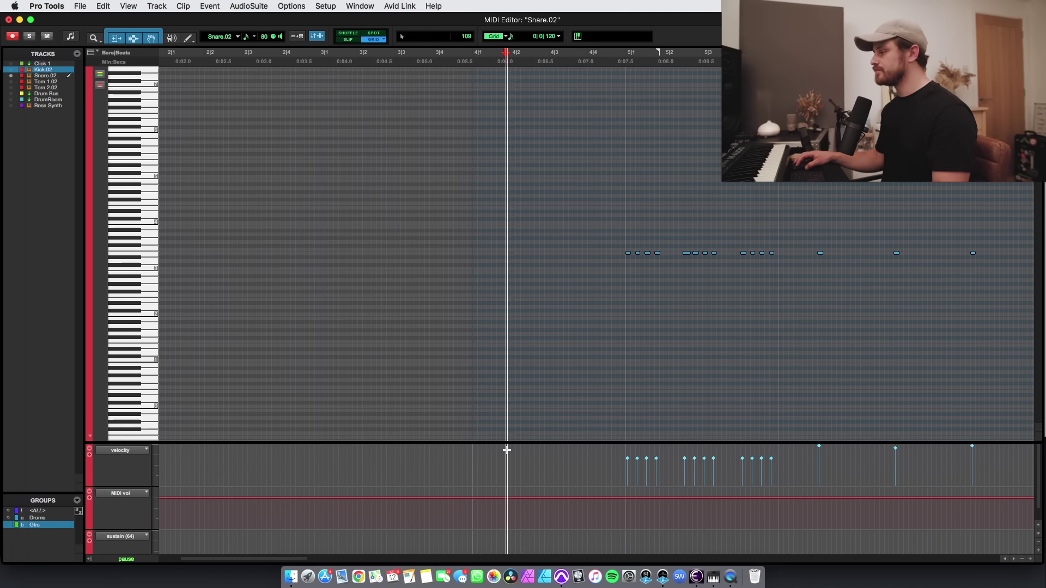
{"action": "key", "text": "space"}
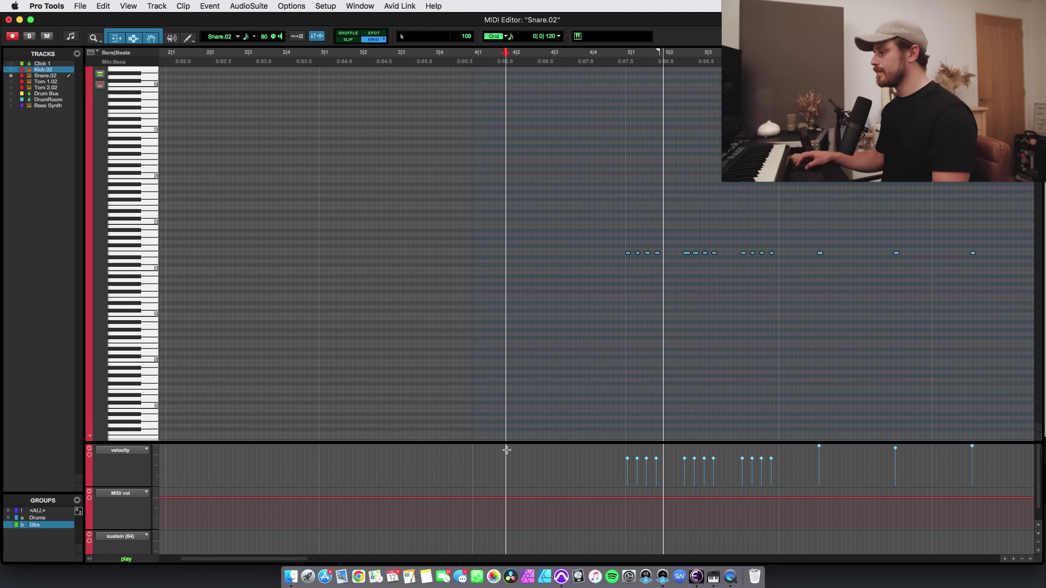
Undo the snare fill's velocity change and play the fill from the start of bar 4
{"action": "key", "text": "space"}
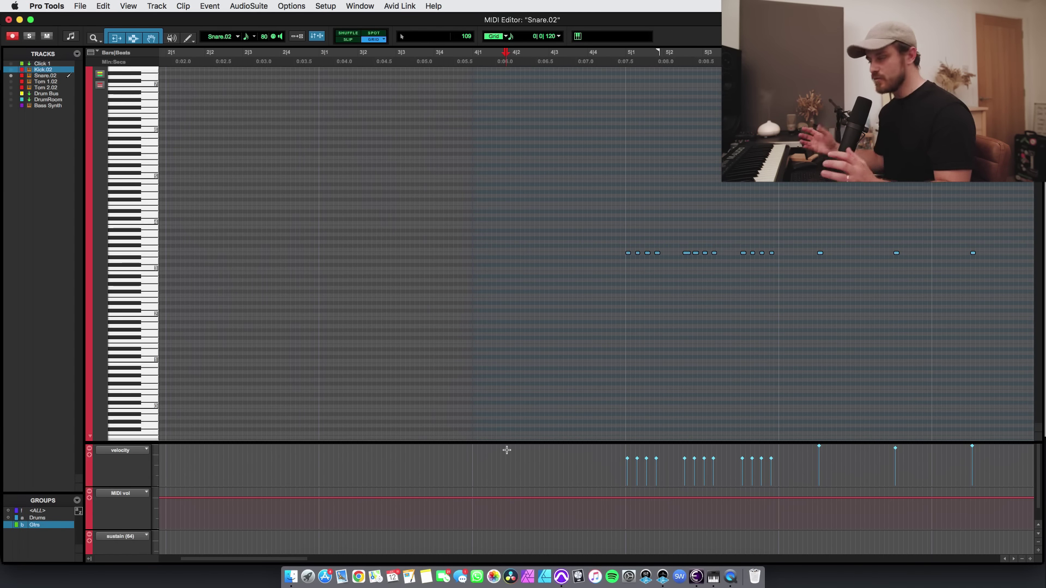
{"action": "key", "text": "super+z"}
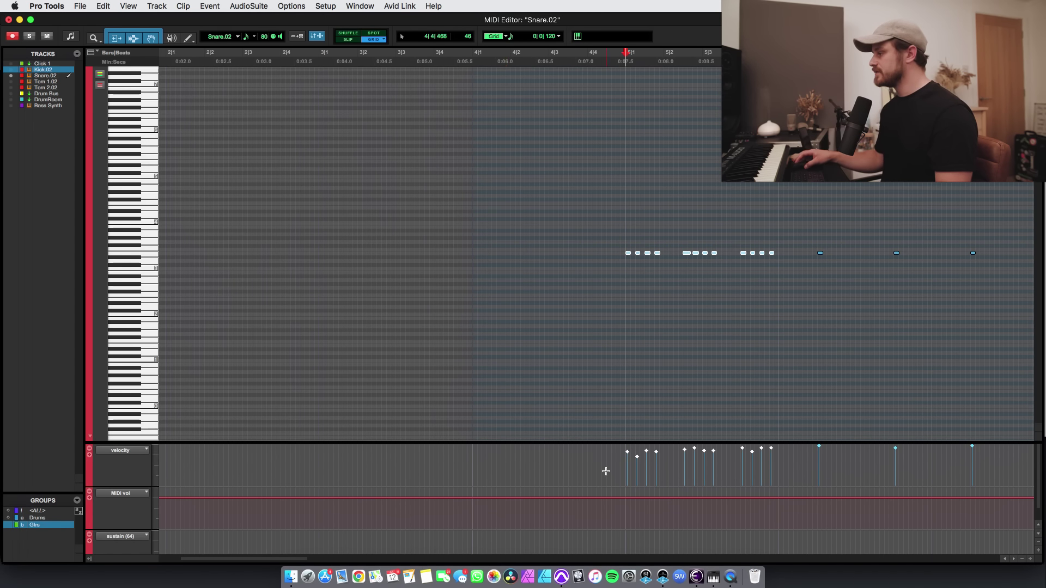
{"action": "left_click", "coordinate": [472, 451]}
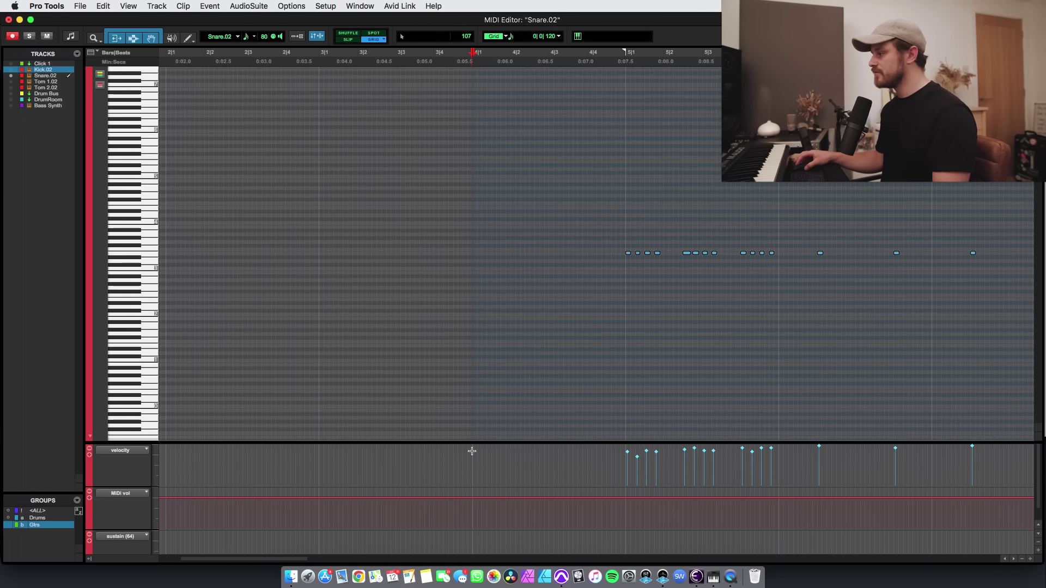
{"action": "key", "text": "space"}
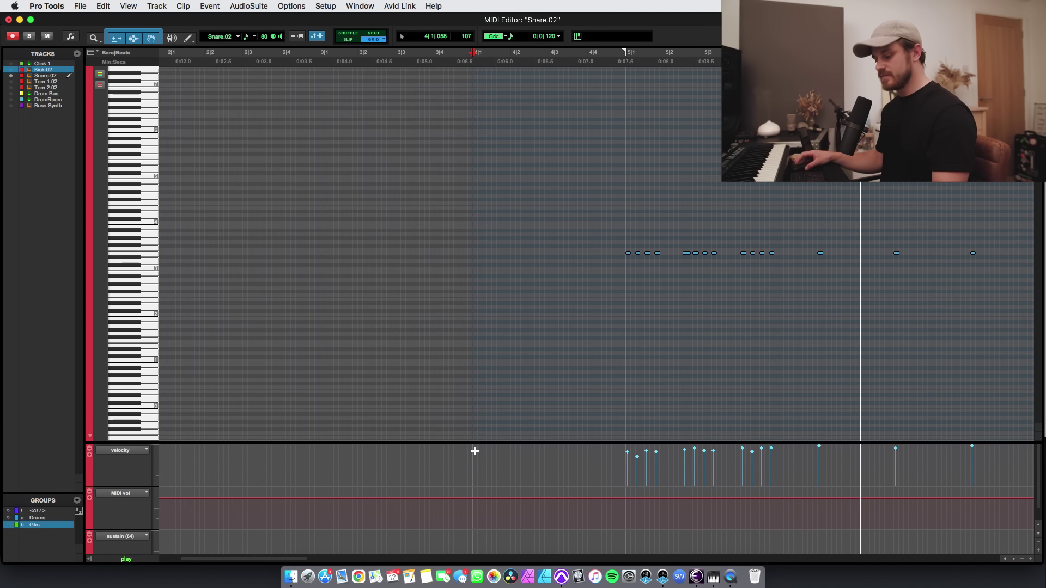
{"action": "key", "text": "space"}
Return to the Edit window, record the Tom 2.02 part from 2|1|060, and disarm the track when the take is done
{"action": "key", "text": "super+bracketleft"}
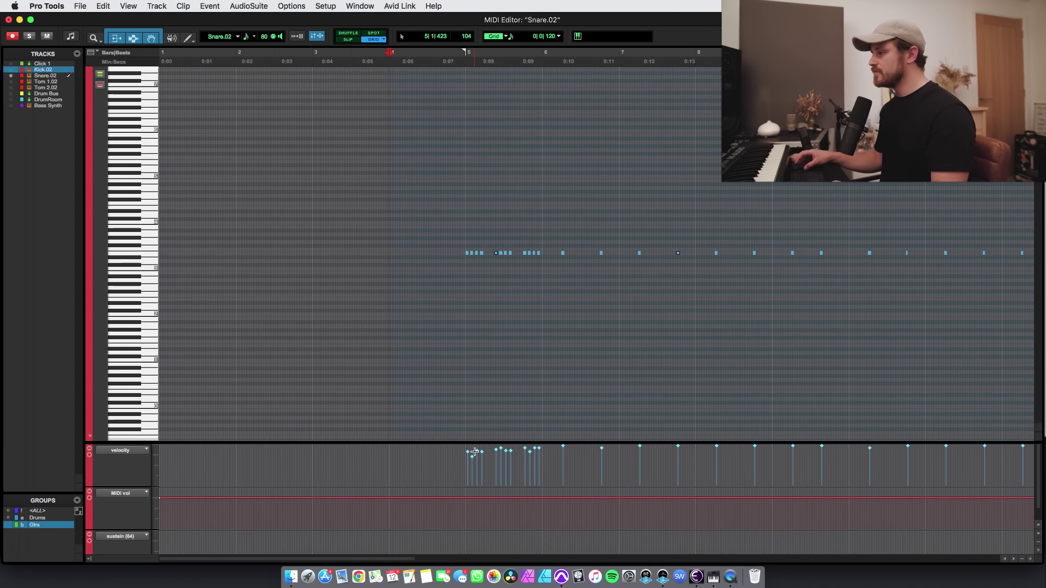
{"action": "key", "text": "super+equal"}
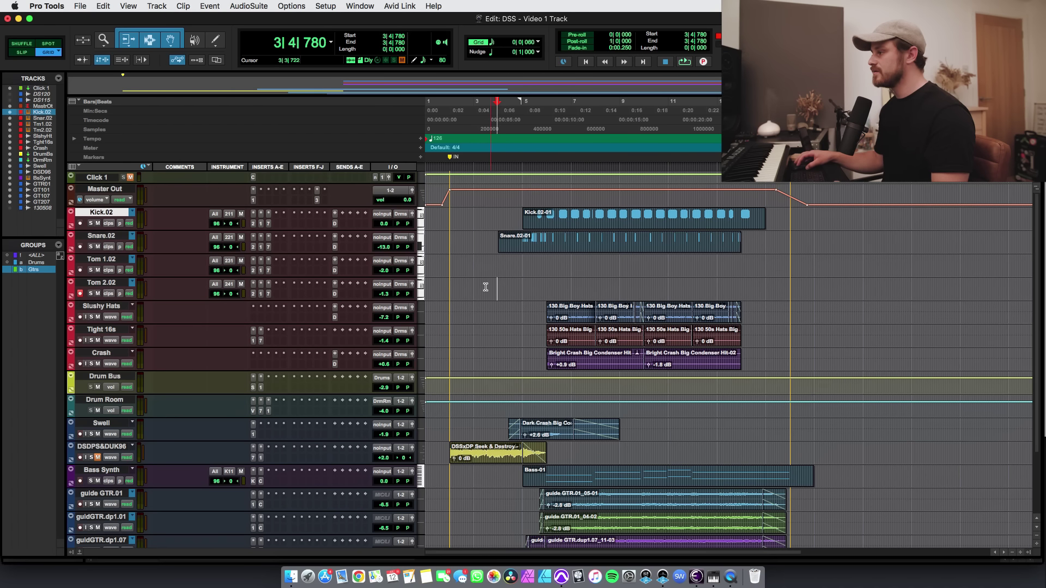
{"action": "key", "text": "super+space"}
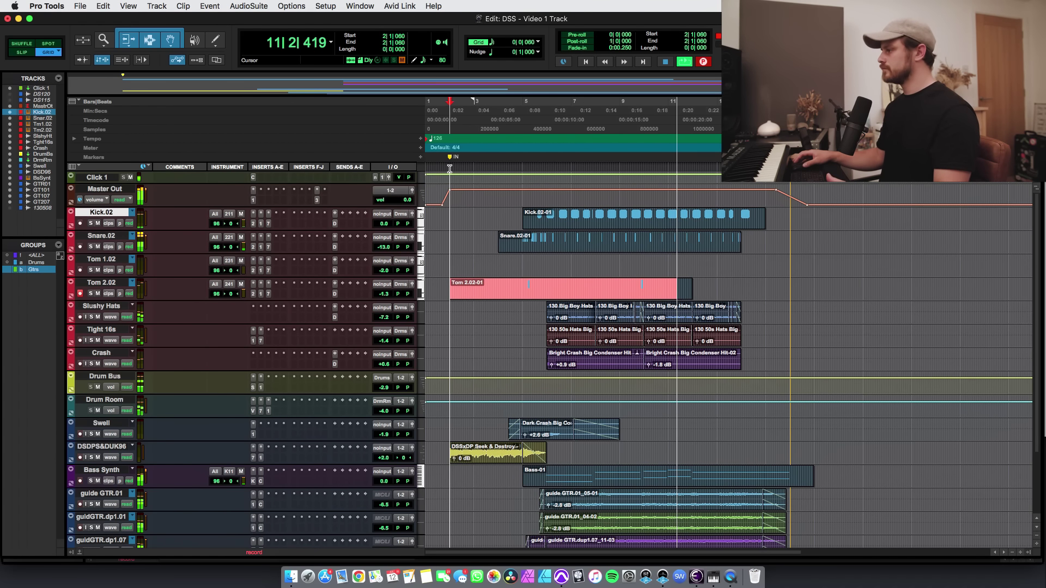
{"action": "key", "text": "space"}
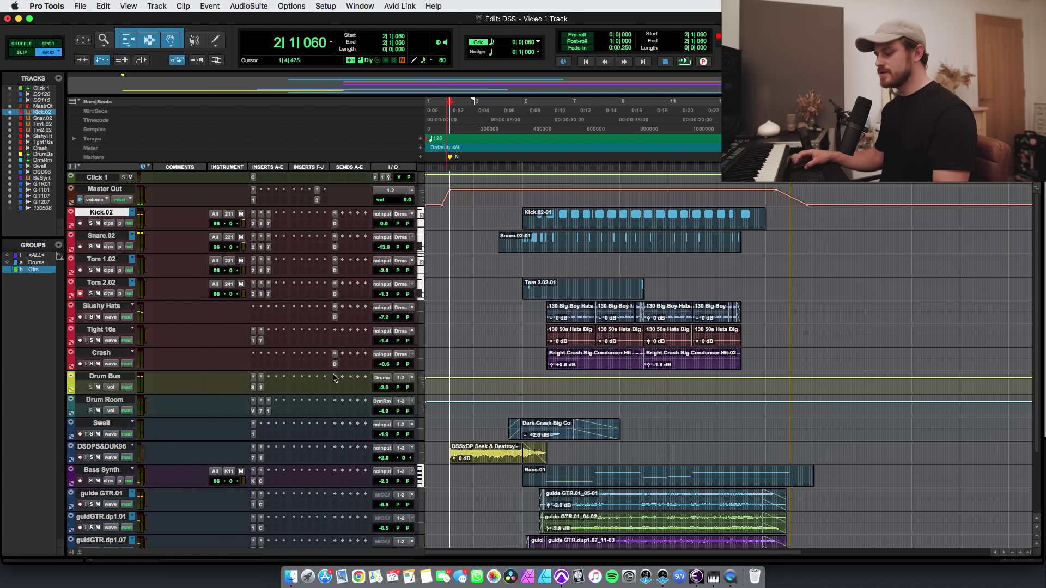
{"action": "left_click", "coordinate": [80, 293]}
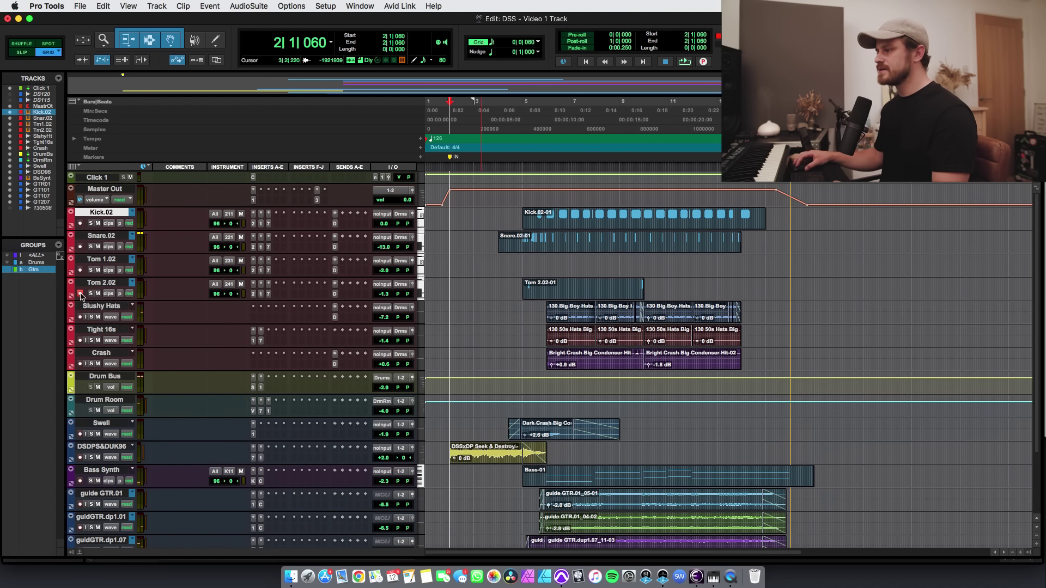
Mute the Click 1 track while playing back the new tom take from 4|1|120, and stop the playback
{"action": "key", "text": "space"}
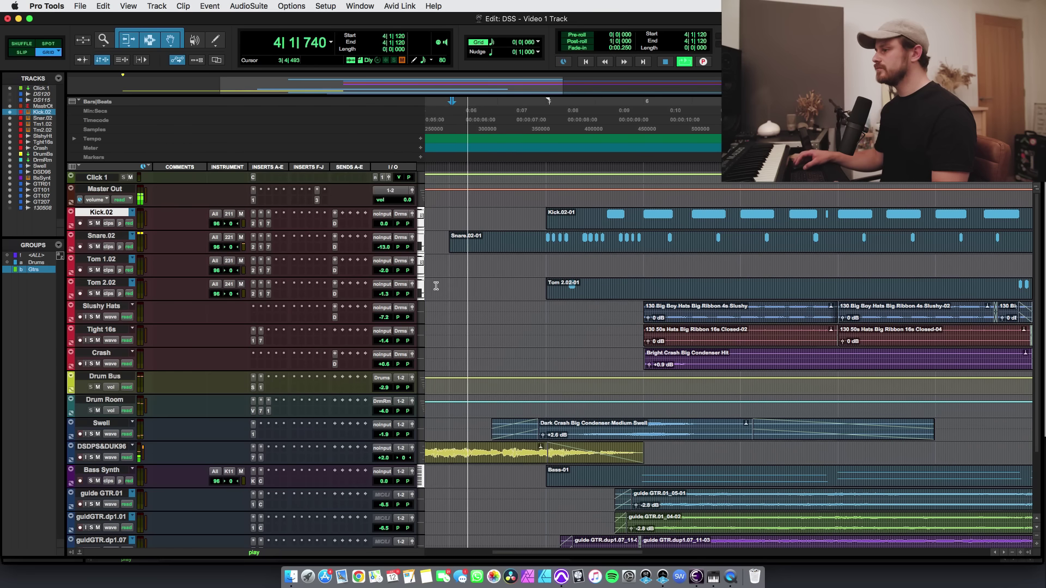
{"action": "left_click", "coordinate": [130, 177]}
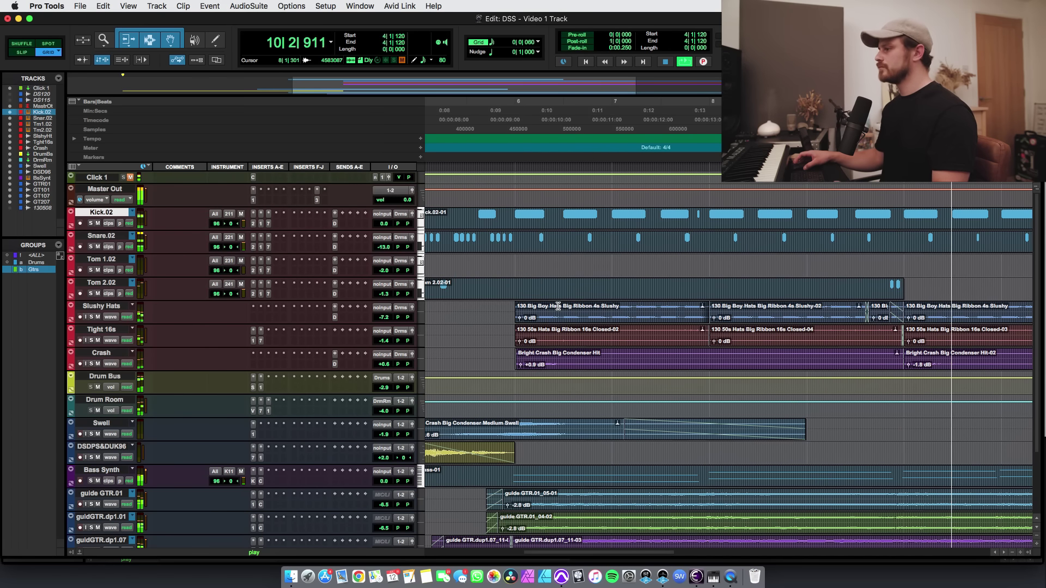
{"action": "key", "text": "space"}
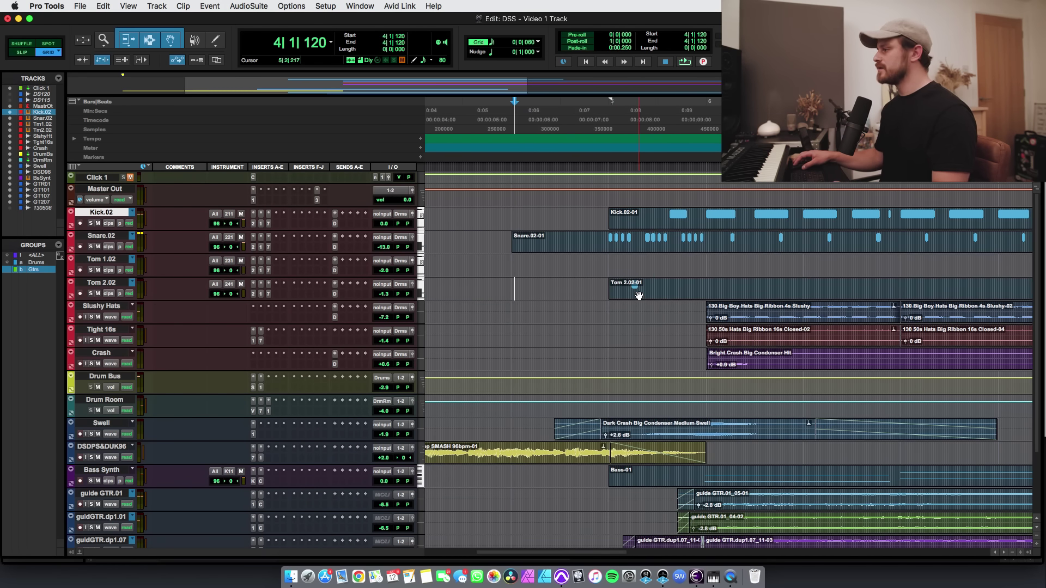
Open the Tom 2.02 clip in the MIDI Editor and shift the two notes at the end of bar 9 later, starting at 9|4|480
{"action": "double_click", "coordinate": [638, 295]}
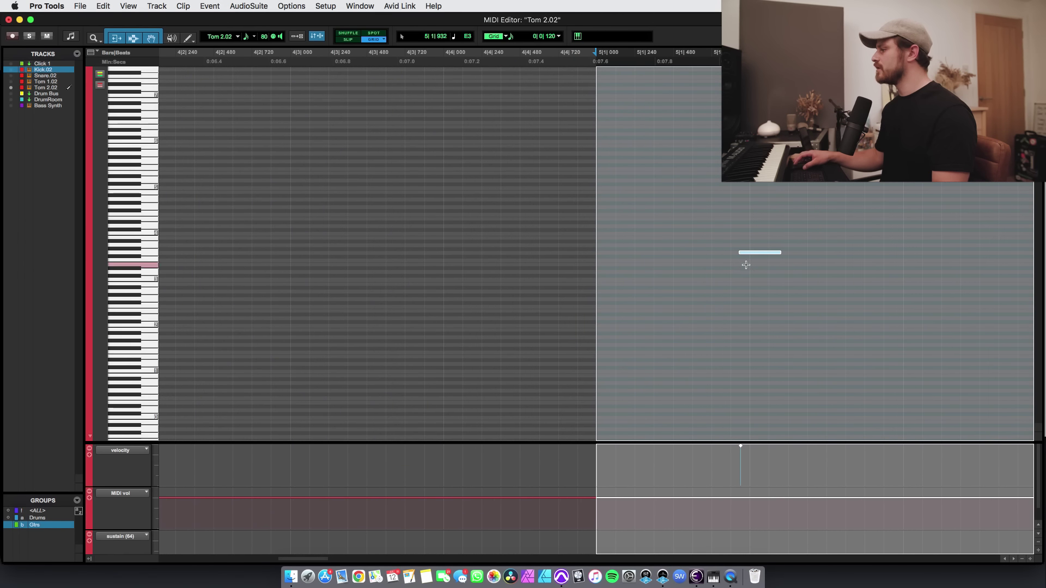
{"action": "left_click", "coordinate": [731, 240]}
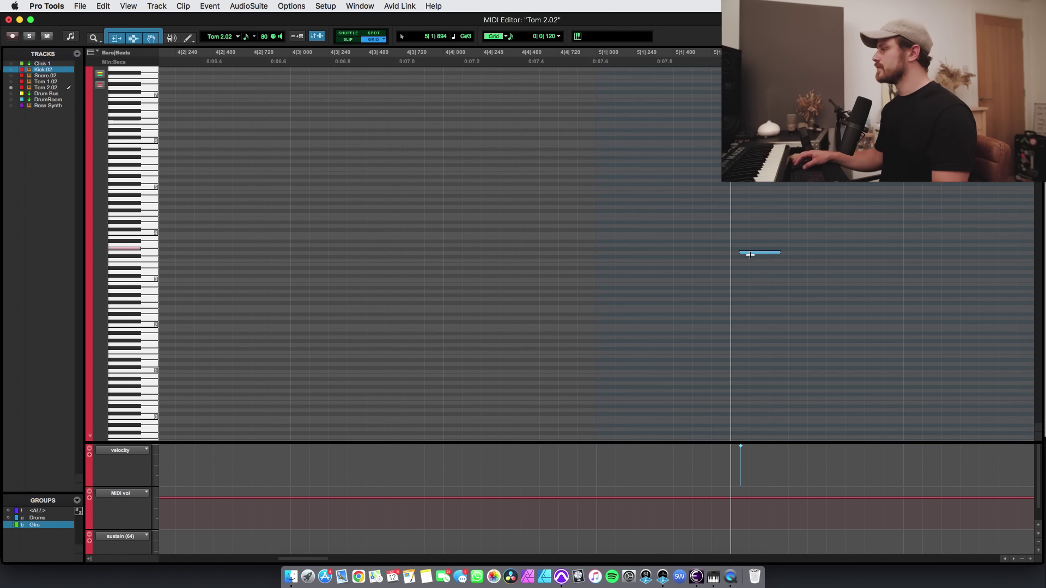
{"action": "key", "text": "r"}
{"action": "key", "text": "r"}
{"action": "key", "text": "r"}
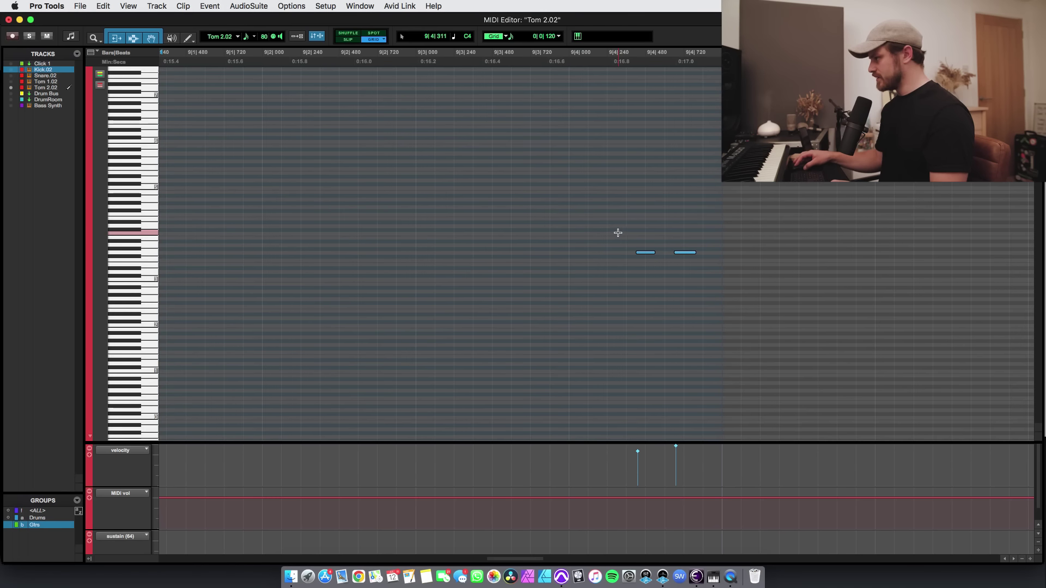
{"action": "left_click_drag", "start_coordinate": [617, 233], "coordinate": [707, 285]}
{"action": "left_click_drag", "start_coordinate": [649, 256], "coordinate": [654, 256]}
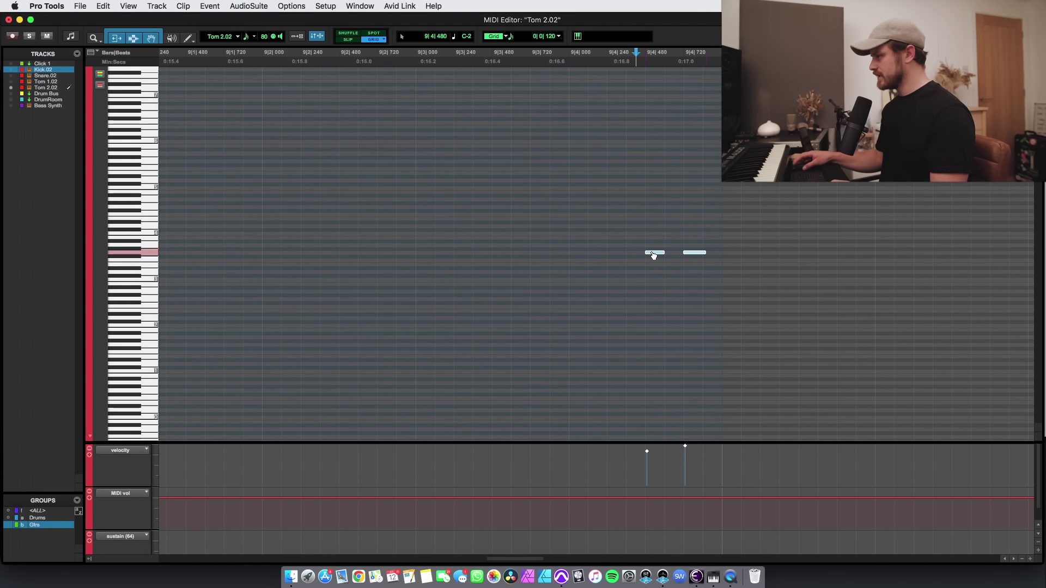
Play the shifted tom notes from about beat 2 of bar 9 and return to the Edit window
{"action": "key", "text": "r"}
{"action": "key", "text": "r"}
{"action": "key", "text": "r"}
{"action": "key", "text": "space"}
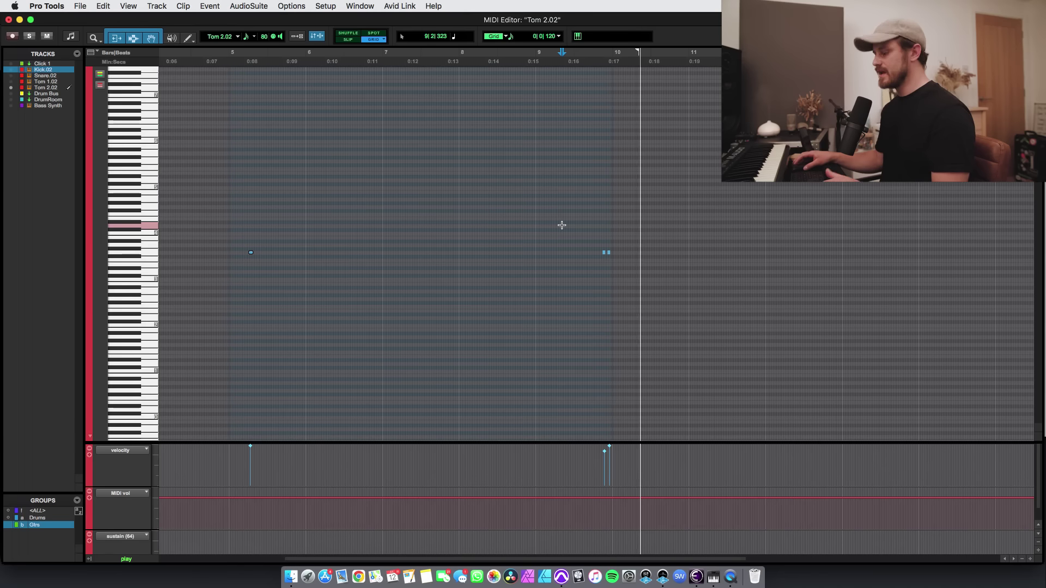
{"action": "key", "text": "space"}
{"action": "key", "text": "super+equal"}
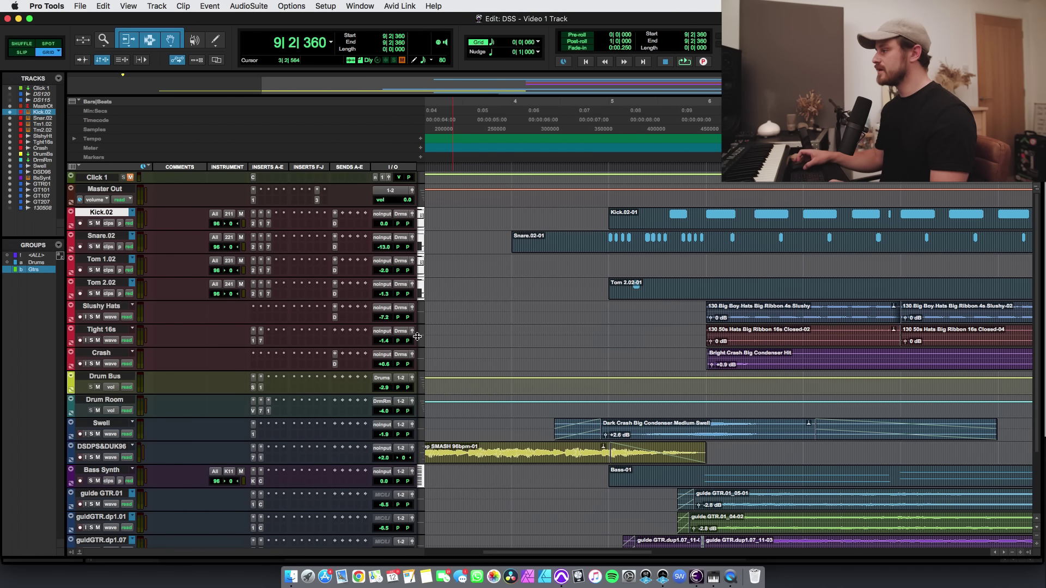
Play the whole arrangement from 1|4|900, just before the IN marker's section
{"action": "scroll", "coordinate": [510, 339], "scroll_direction": "down", "scroll_amount": 8}
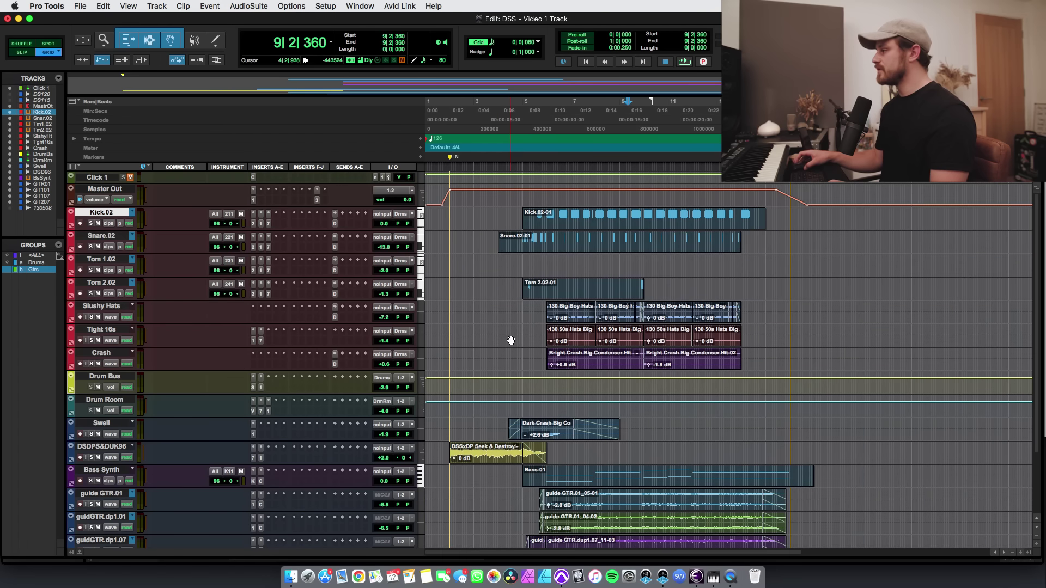
{"action": "left_click", "coordinate": [450, 168]}
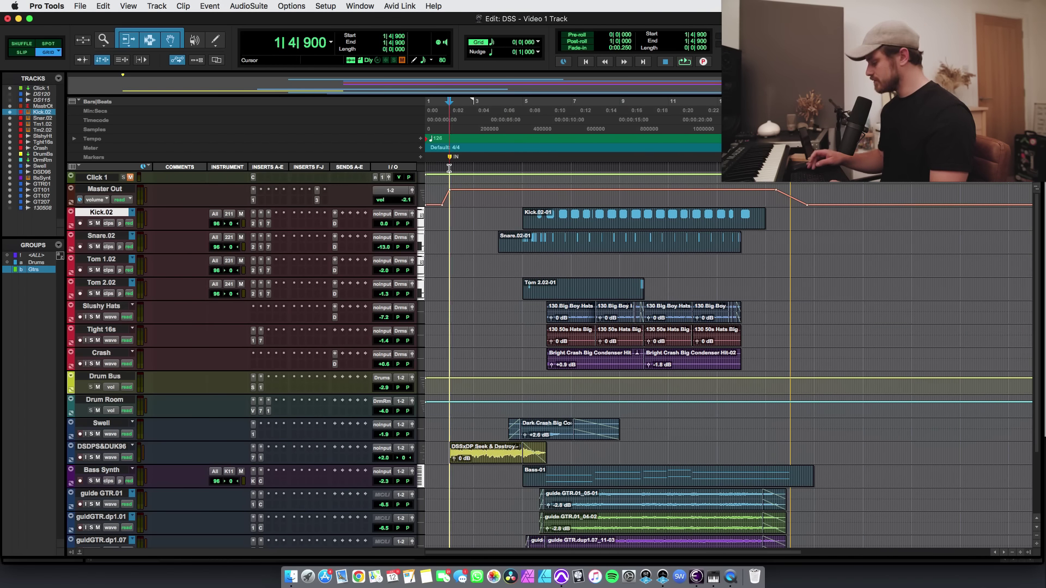
{"action": "key", "text": "space"}
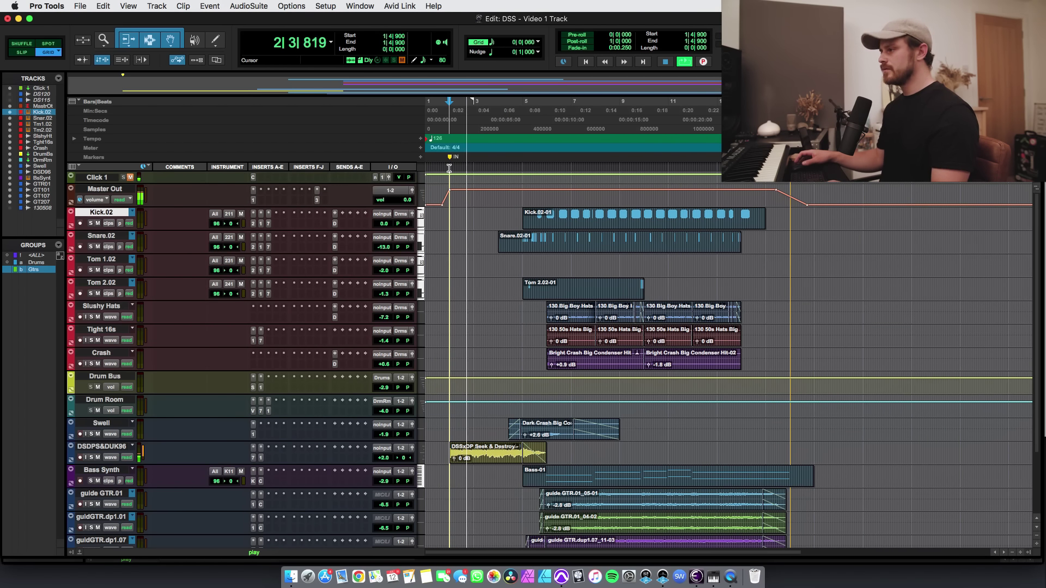